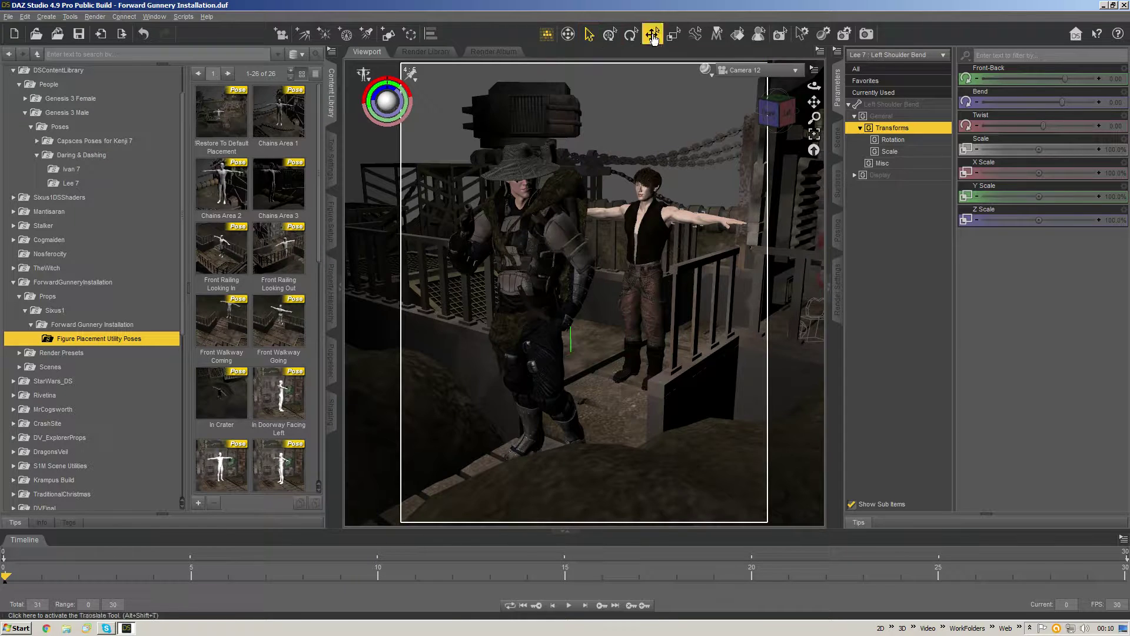
# Step: Browse the Forward Gunnery Installation scene files in the content library and return to the Figure Placement Utility Poses folder
pyautogui.moveTo(773, 111); pyautogui.dragTo(651, 116)
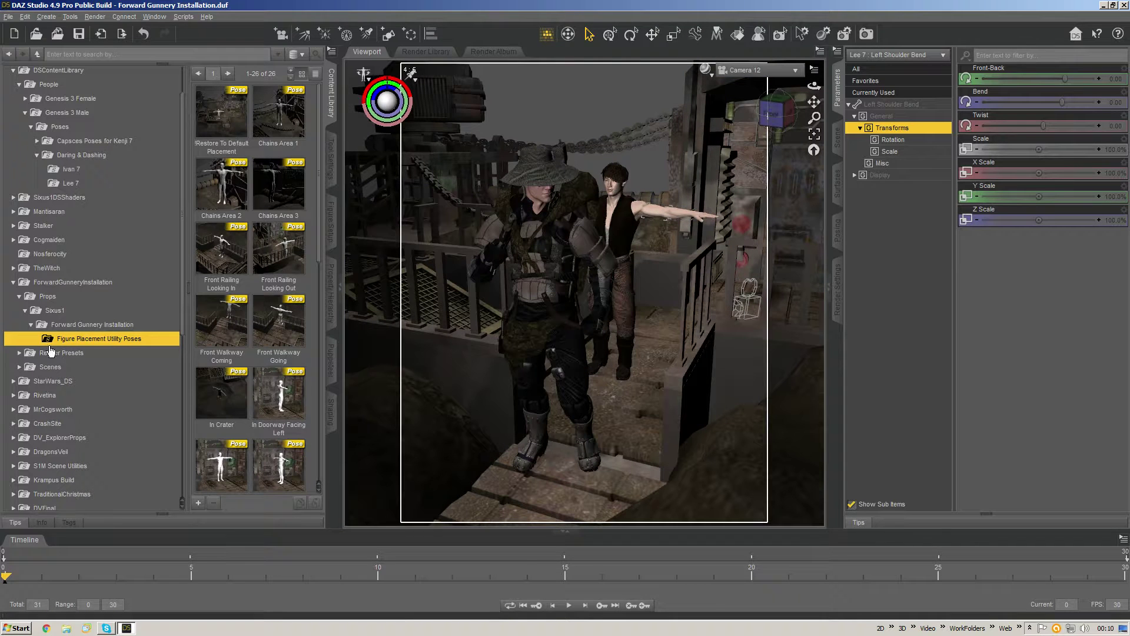
pyautogui.click(49, 367)
pyautogui.click(50, 381)
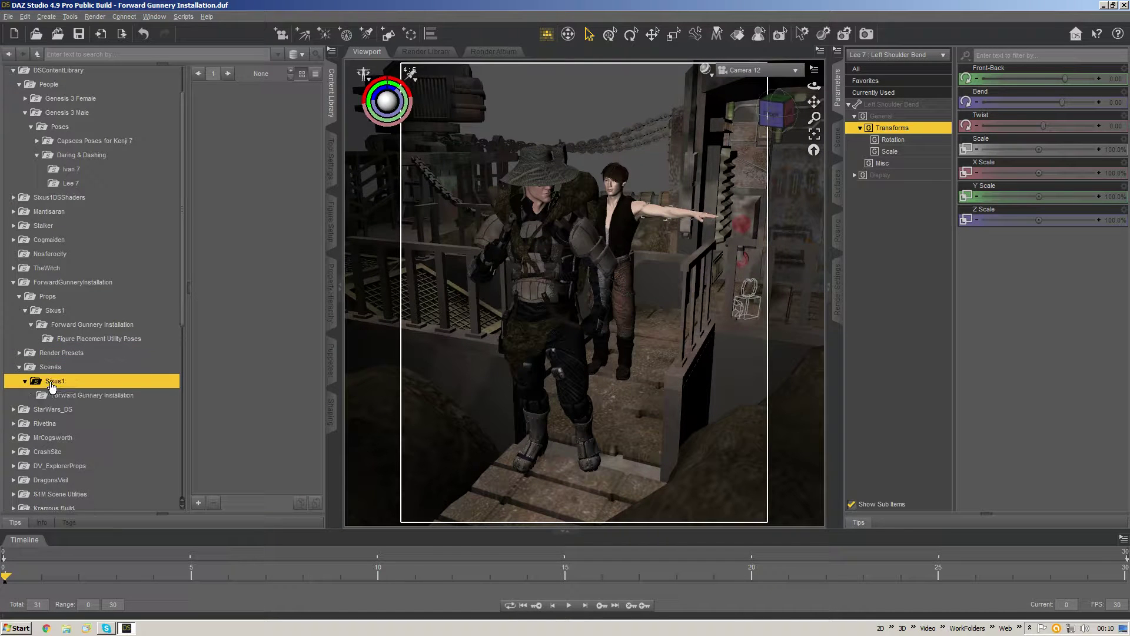
pyautogui.click(71, 395)
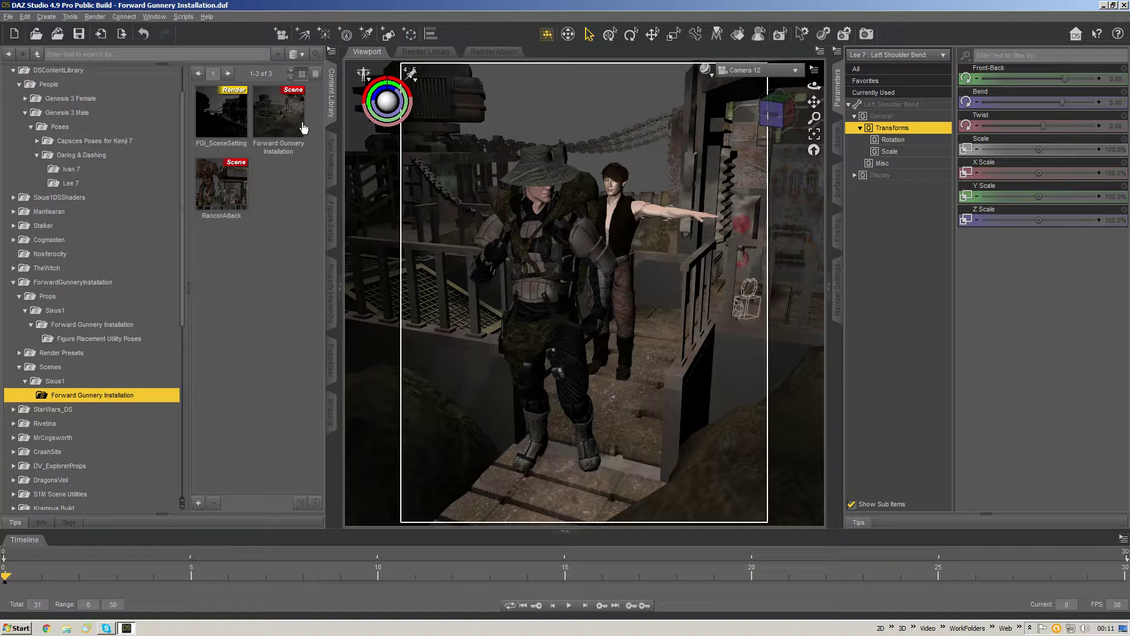
pyautogui.click(118, 339)
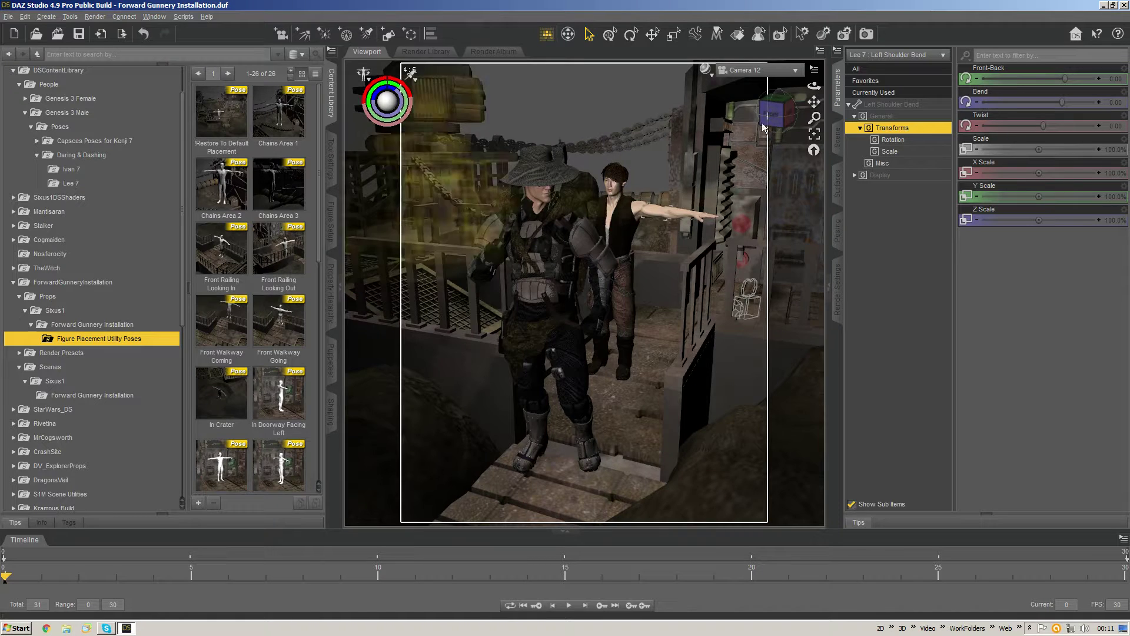
# Step: Browse the DVFinal Genesis 3 Male clothing under CGBytes and DarkVoid, and show the contents of the ZX01 folder
pyautogui.moveTo(769, 116); pyautogui.dragTo(770, 116)
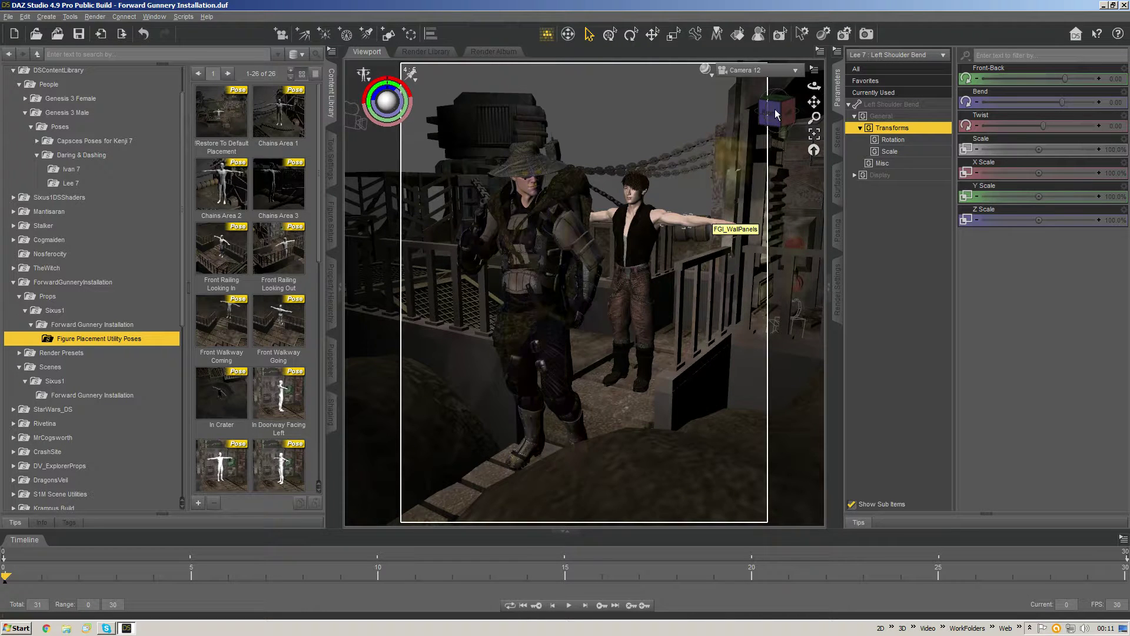
pyautogui.moveTo(775, 113); pyautogui.dragTo(766, 119)
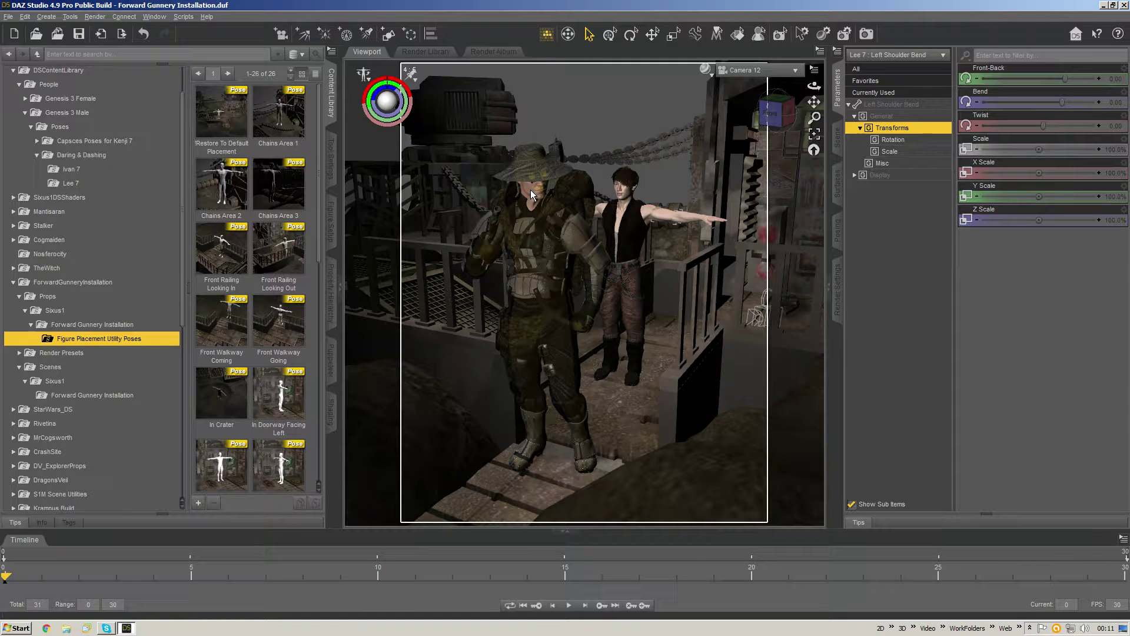
pyautogui.scroll(-4, 150, 312)
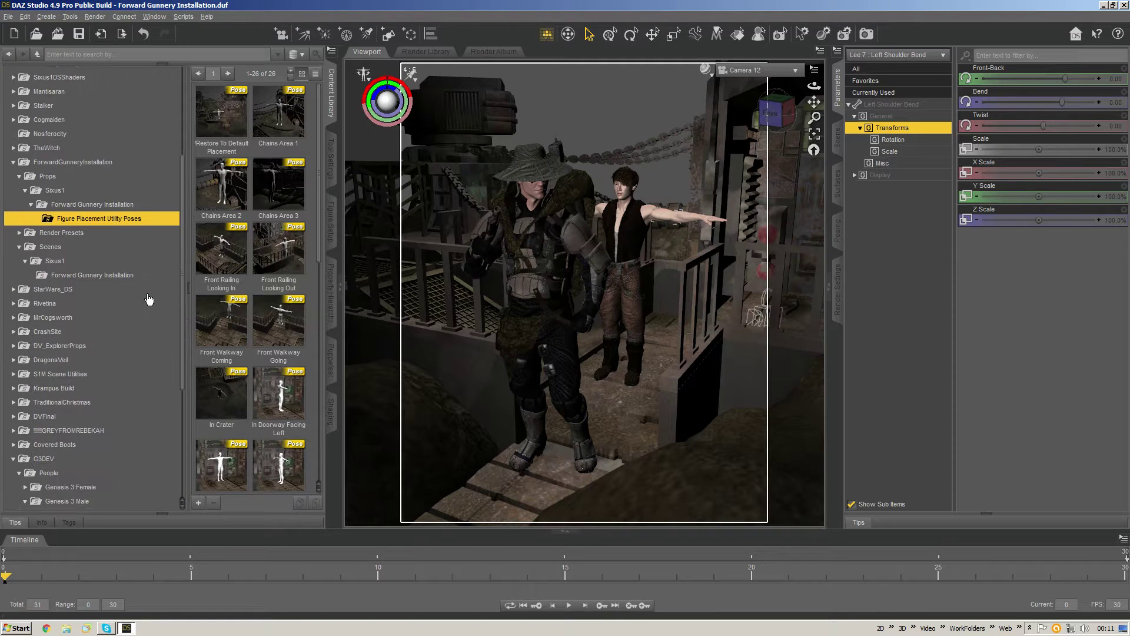
pyautogui.scroll(-3, 148, 300)
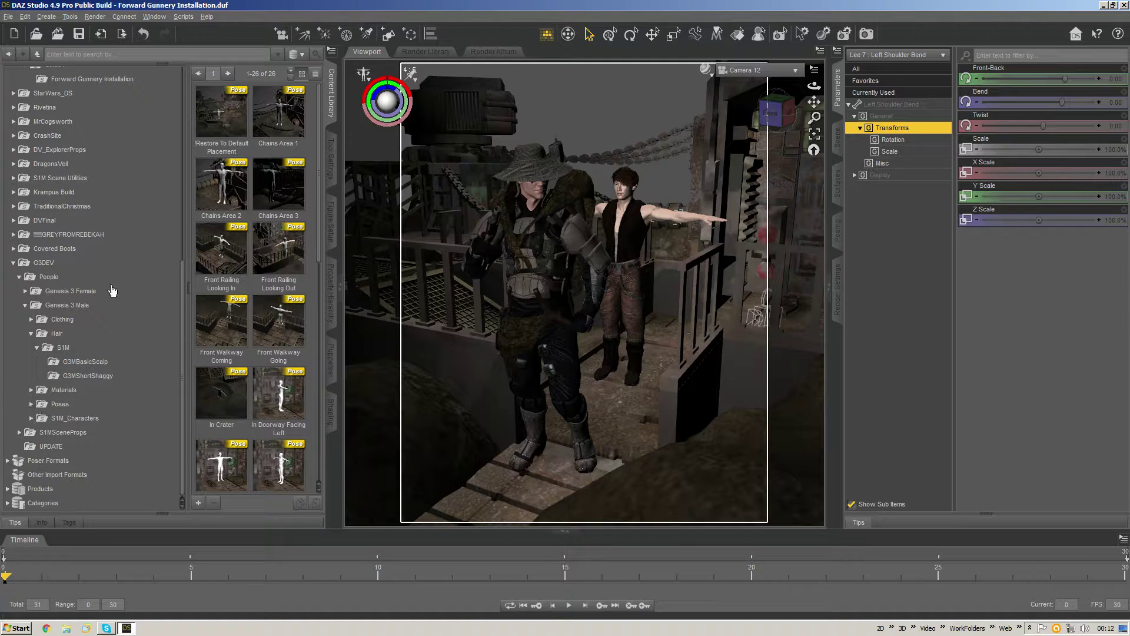
pyautogui.doubleClick(46, 225)
pyautogui.doubleClick(51, 236)
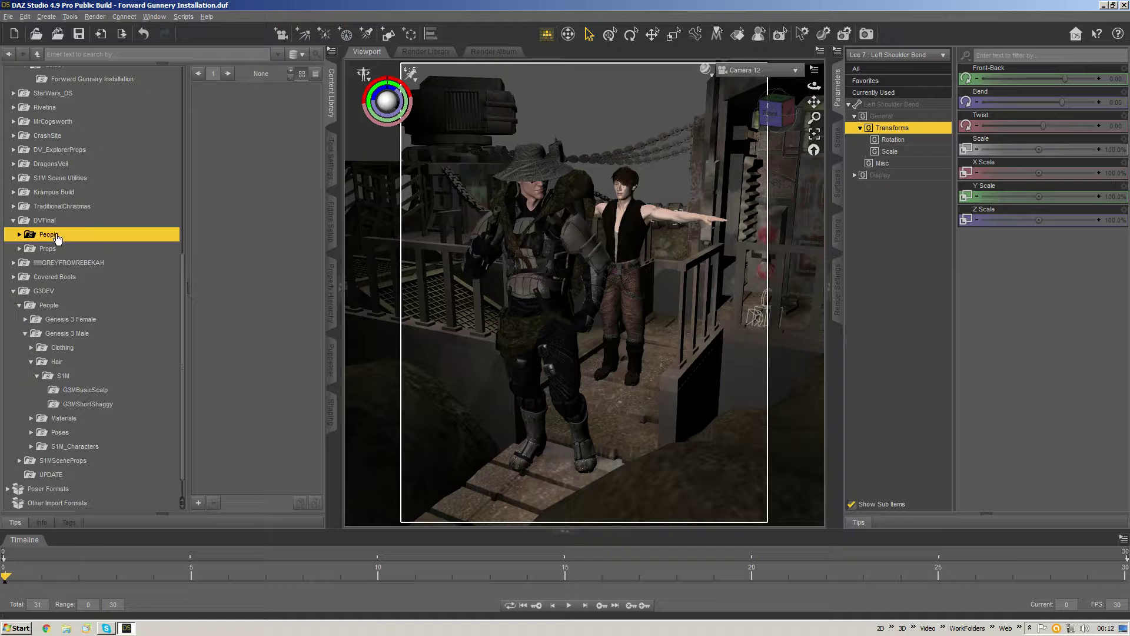
pyautogui.doubleClick(78, 263)
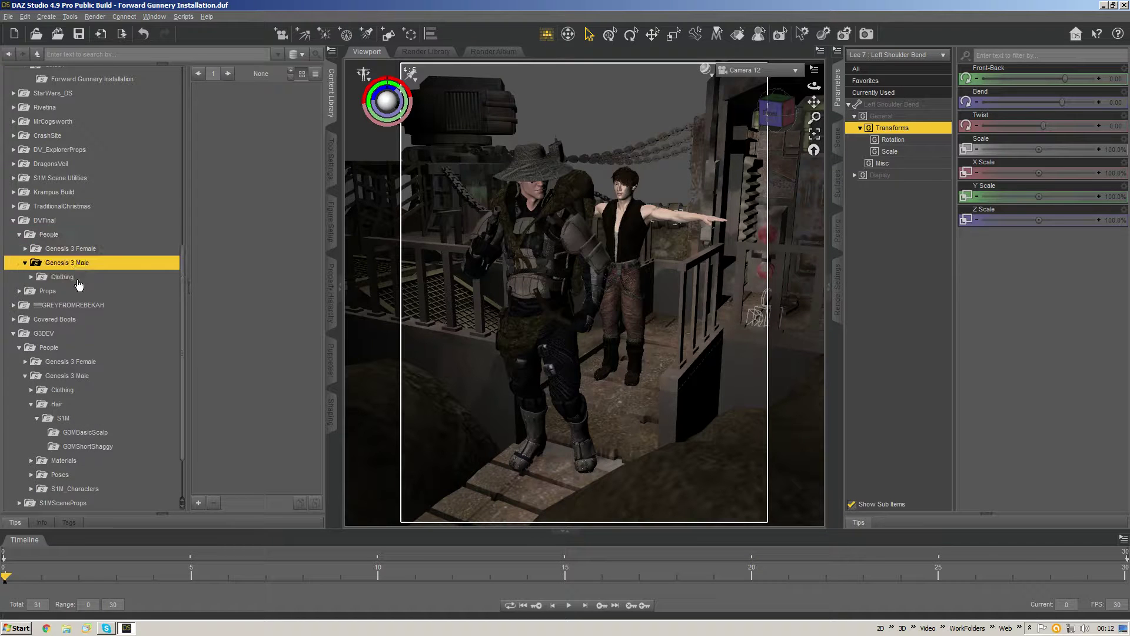
pyautogui.click(63, 277)
pyautogui.doubleClick(63, 277)
pyautogui.doubleClick(69, 291)
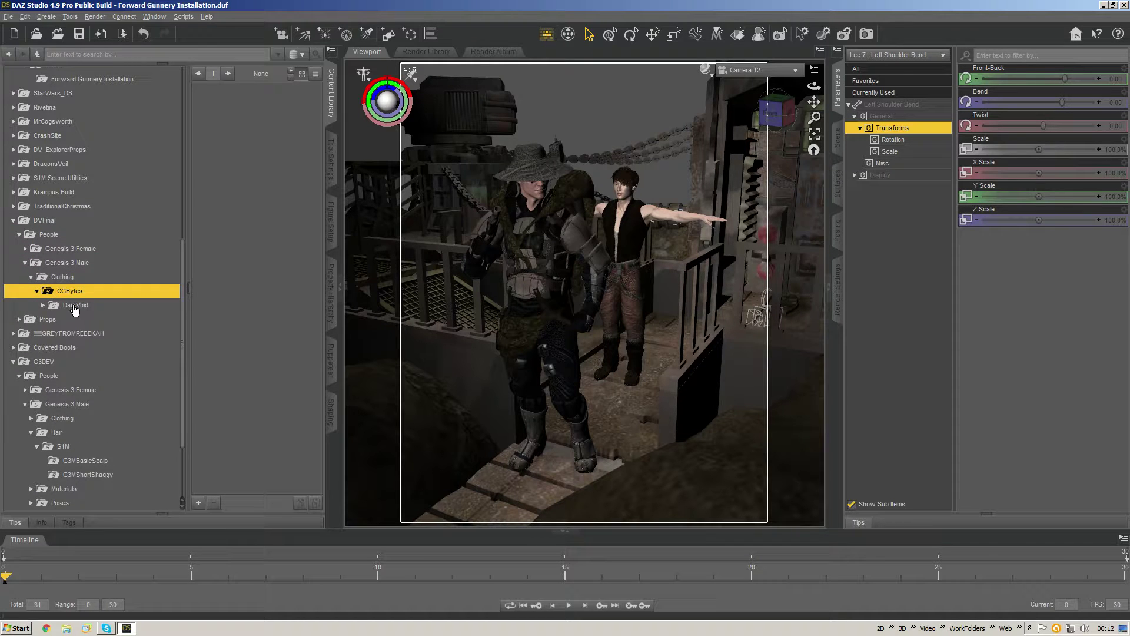
pyautogui.doubleClick(75, 305)
pyautogui.doubleClick(76, 348)
pyautogui.click(81, 334)
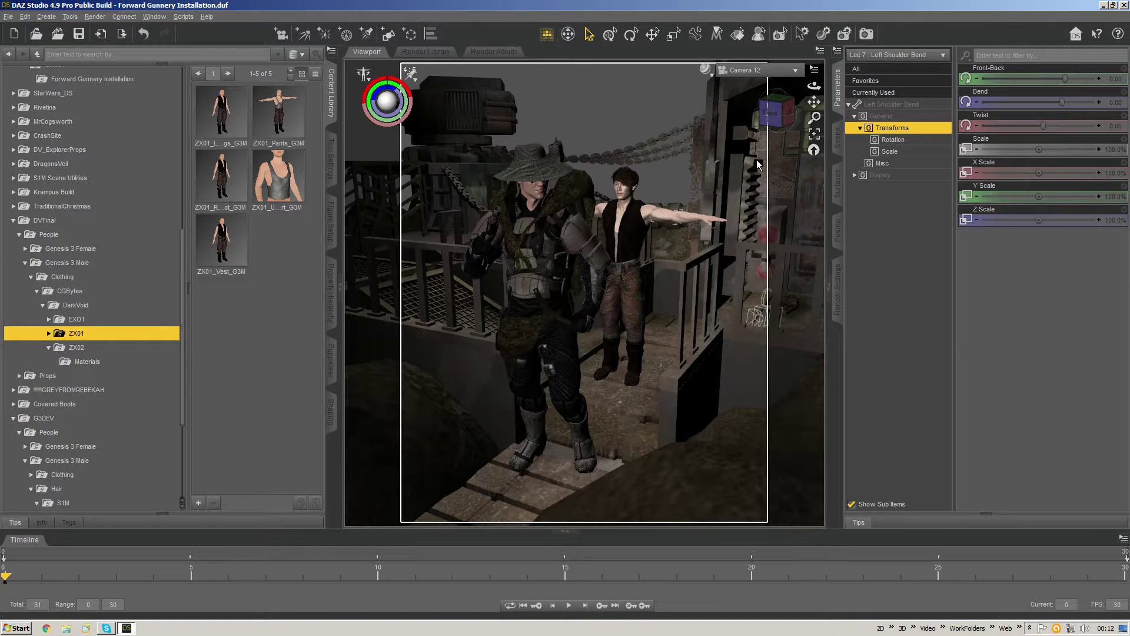
# Step: Reopen the Figure Placement Utility Poses folder and bring the whole gunnery installation around the two figures into view
pyautogui.click(779, 107)
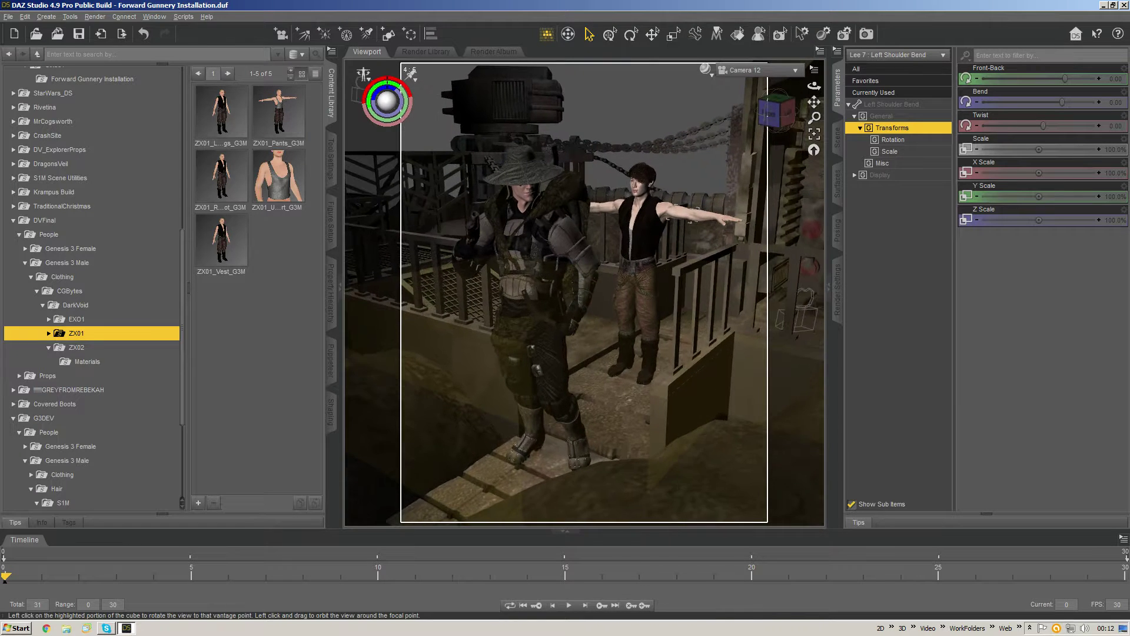
pyautogui.moveTo(779, 107); pyautogui.dragTo(784, 107)
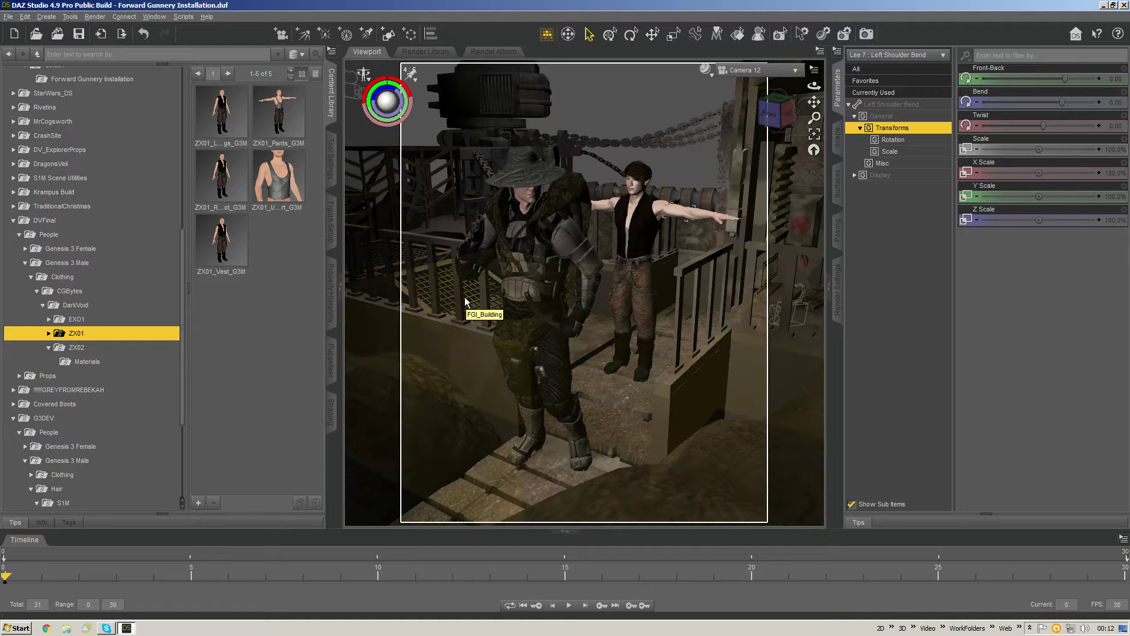
pyautogui.scroll(5, 116, 347)
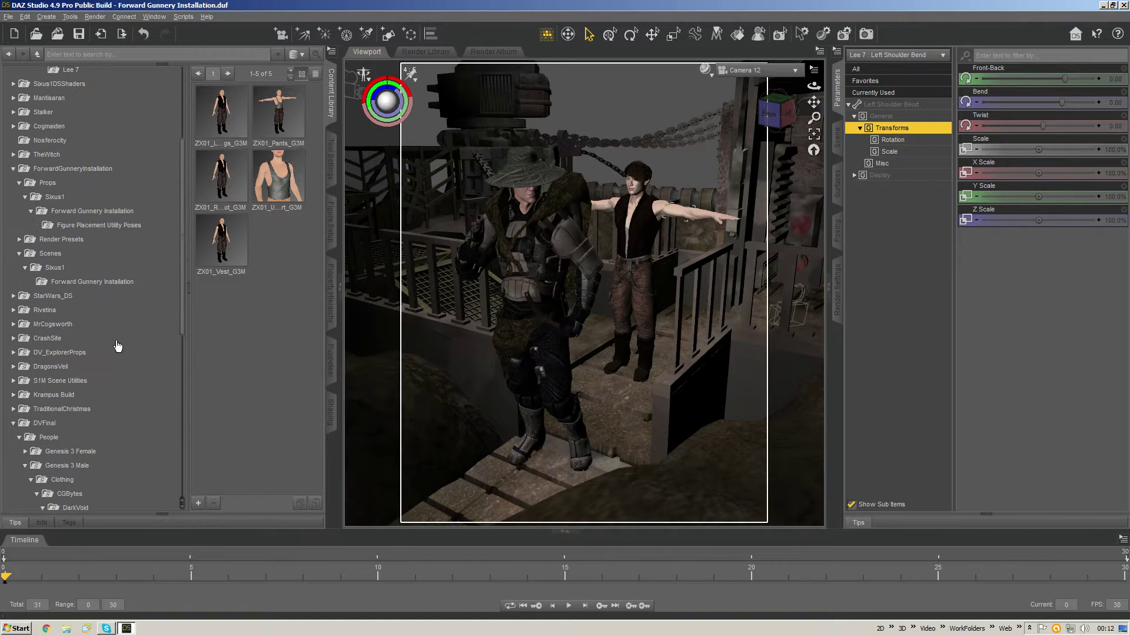
pyautogui.click(106, 226)
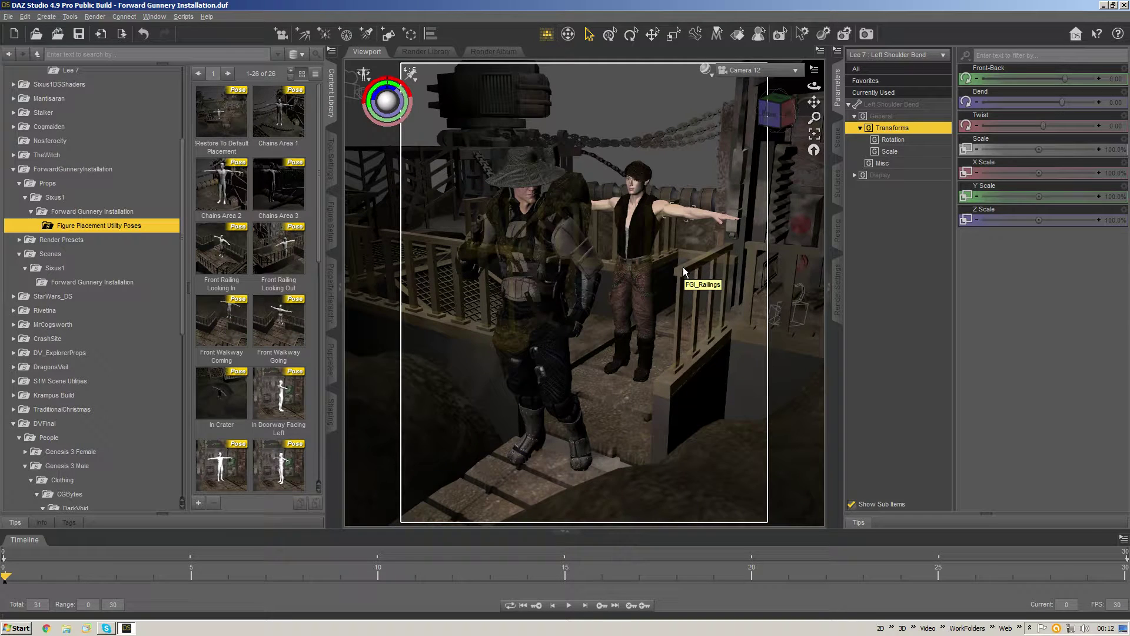
pyautogui.scroll(-6, 782, 265)
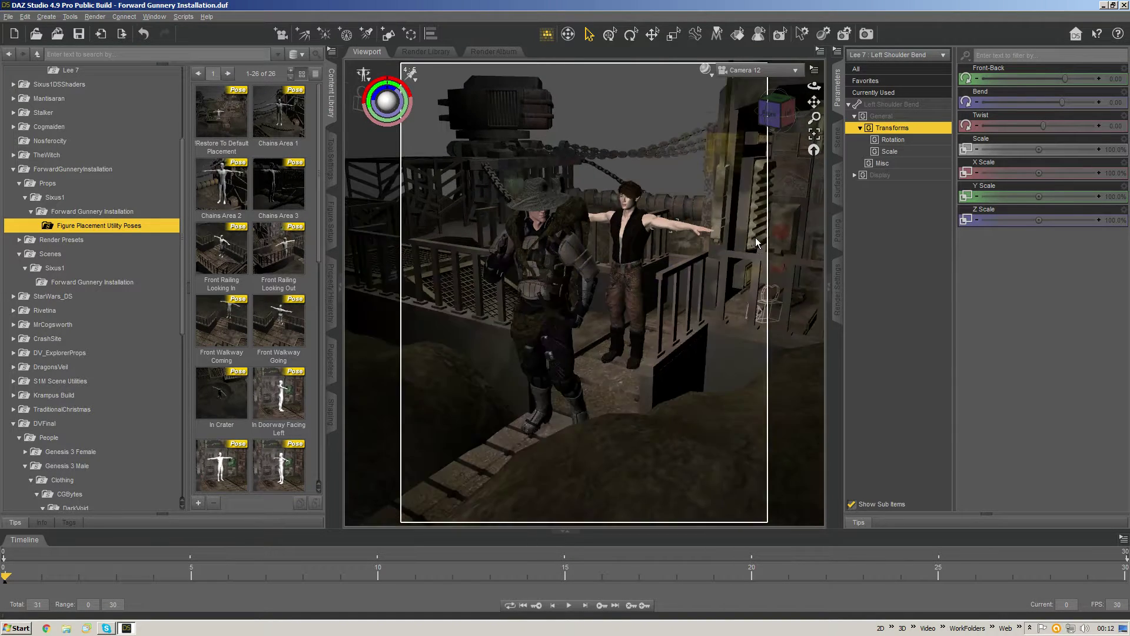
pyautogui.scroll(-2, 750, 233)
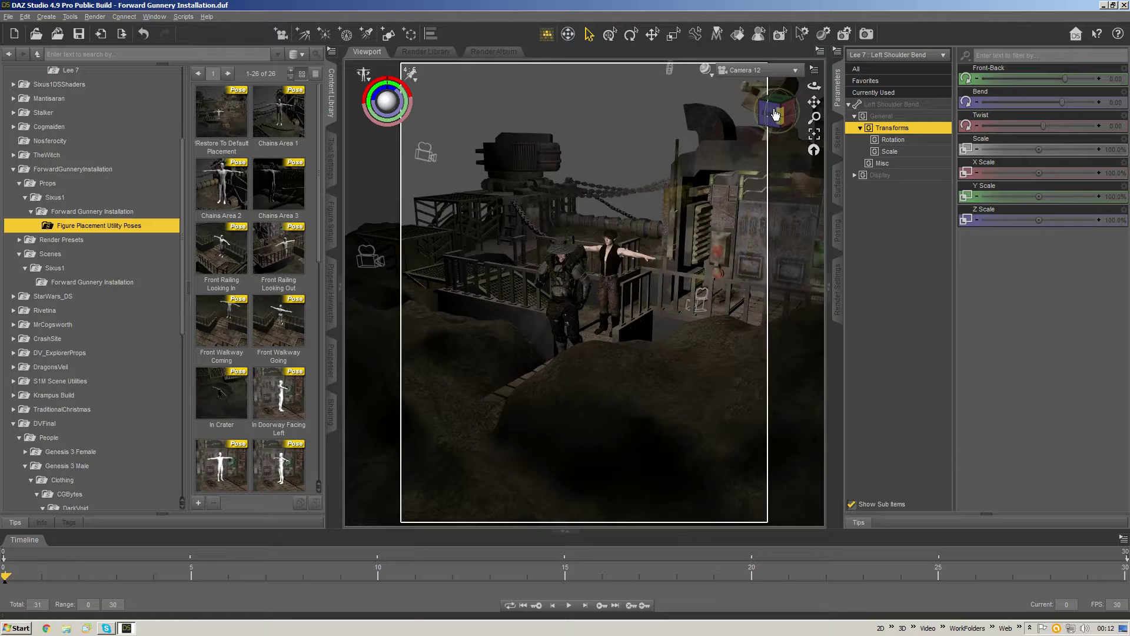
pyautogui.moveTo(775, 115); pyautogui.dragTo(771, 116)
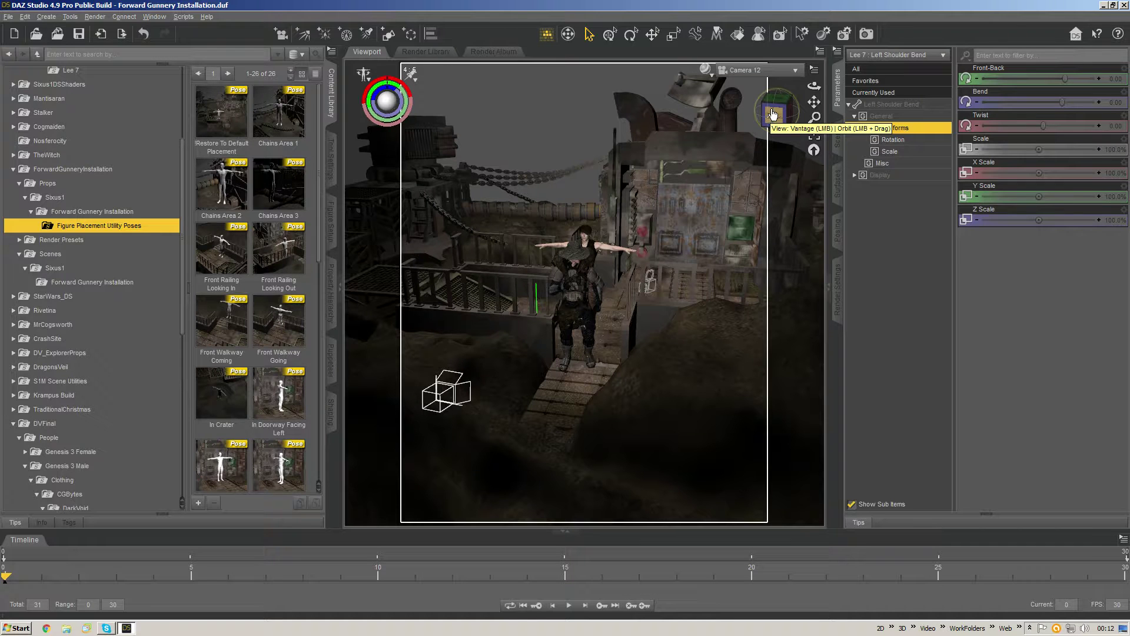
pyautogui.moveTo(770, 116)
pyautogui.mouseDown()
pyautogui.moveTo(796, 117)
pyautogui.moveTo(781, 116)
pyautogui.mouseUp()
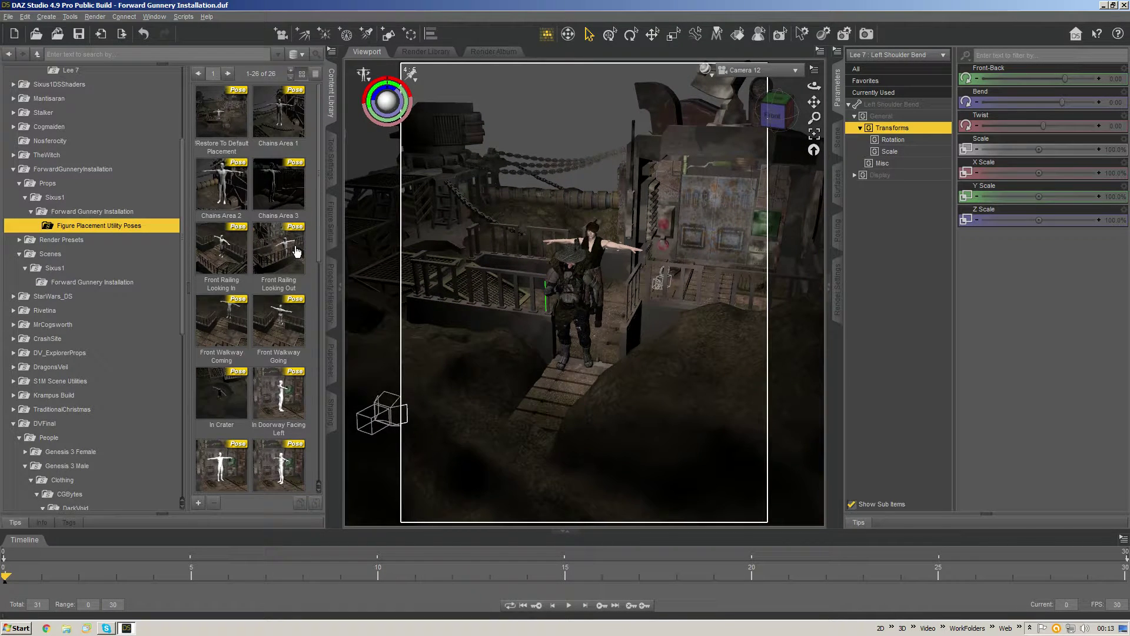
pyautogui.moveTo(296, 251)
# Step: Select the entire Lee 7 figure instead of its shoulder bone and show its General parameters
pyautogui.click(839, 96)
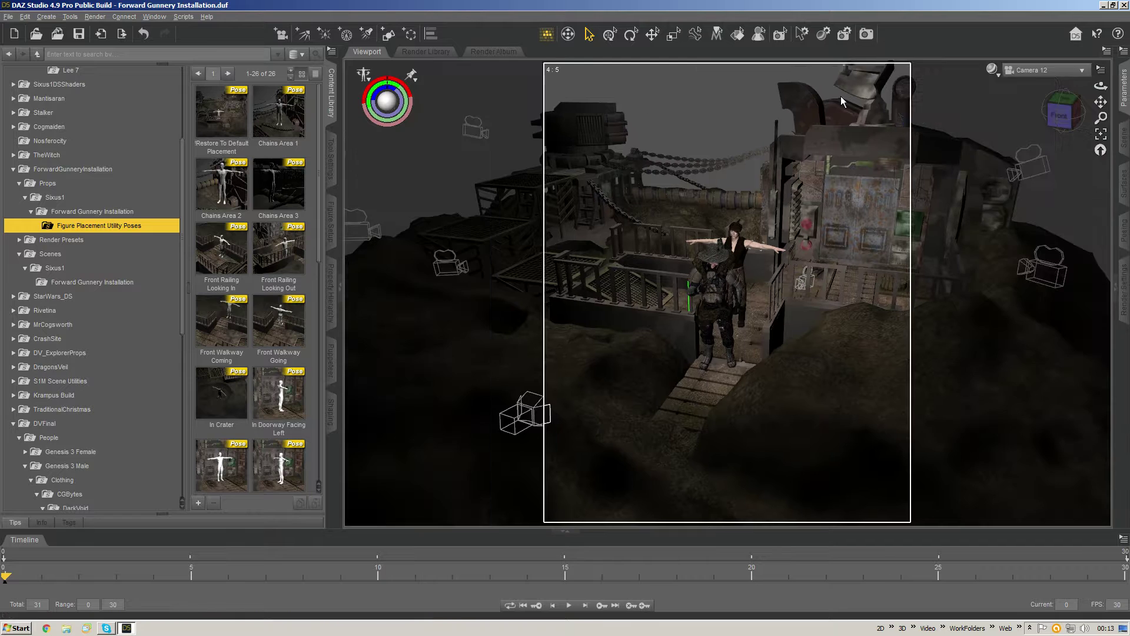
pyautogui.click(1123, 92)
pyautogui.click(837, 137)
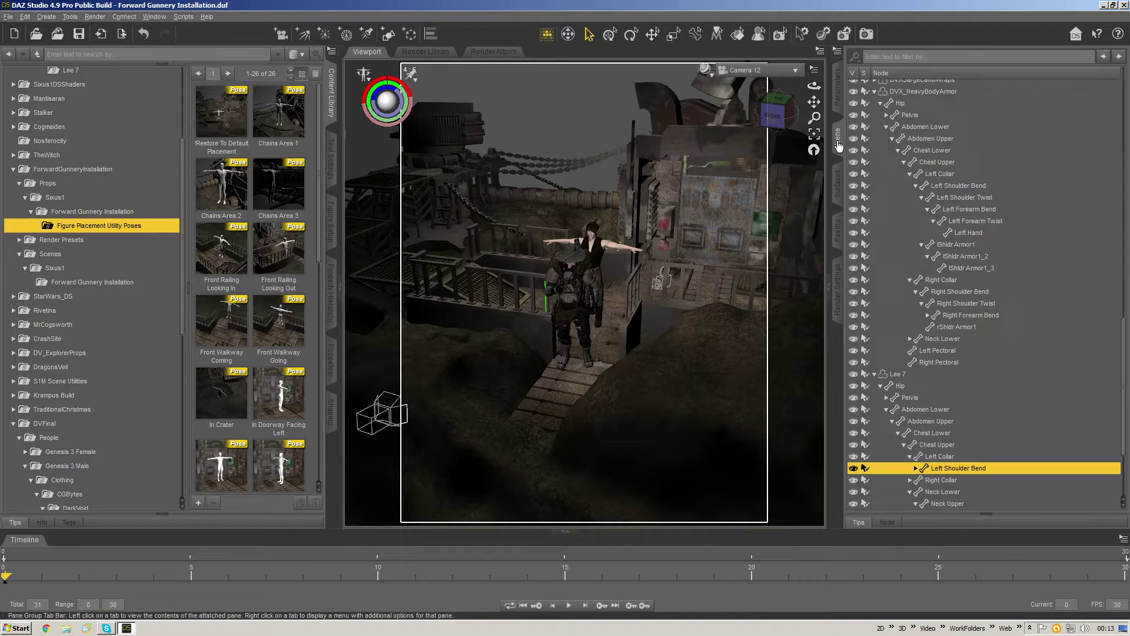
pyautogui.scroll(2, 908, 105)
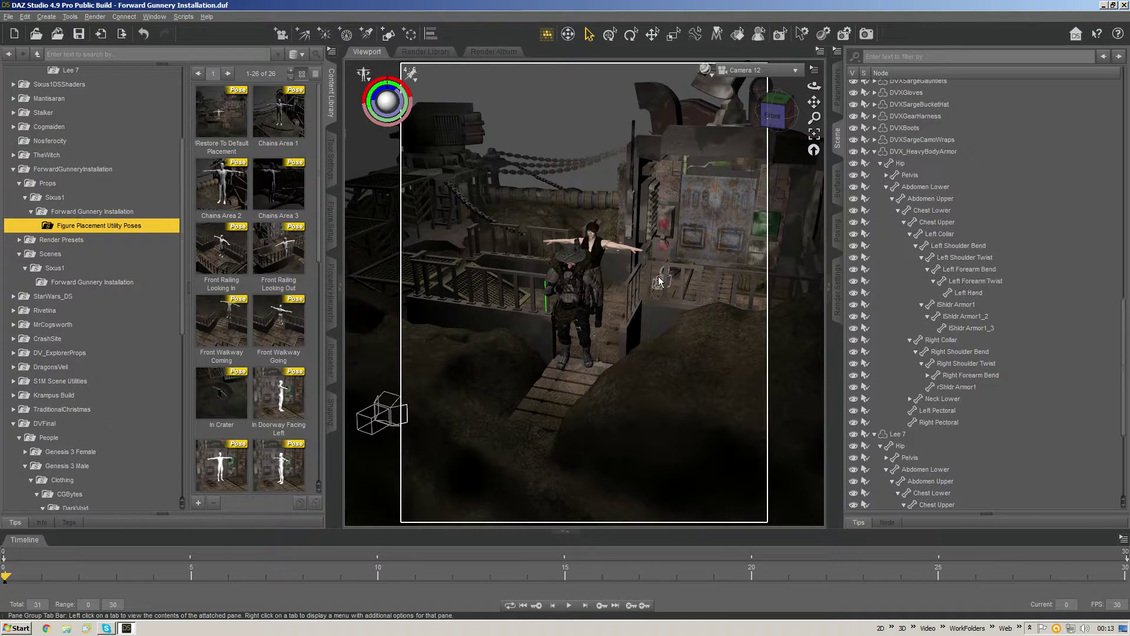
pyautogui.rightClick(605, 242)
pyautogui.click(631, 263)
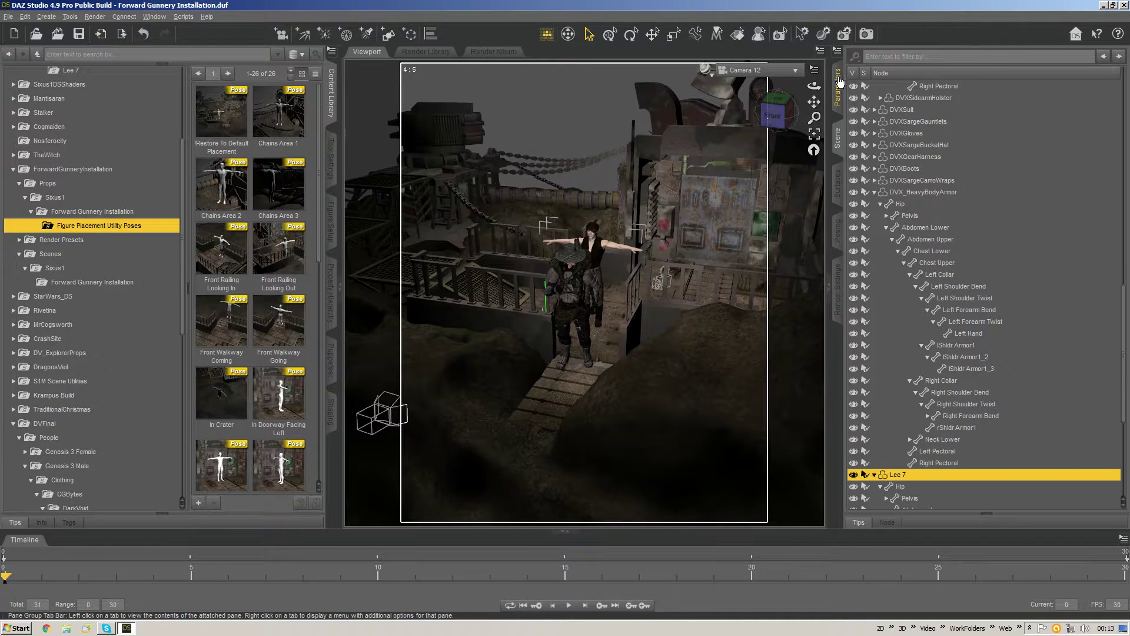
pyautogui.click(837, 89)
pyautogui.click(887, 117)
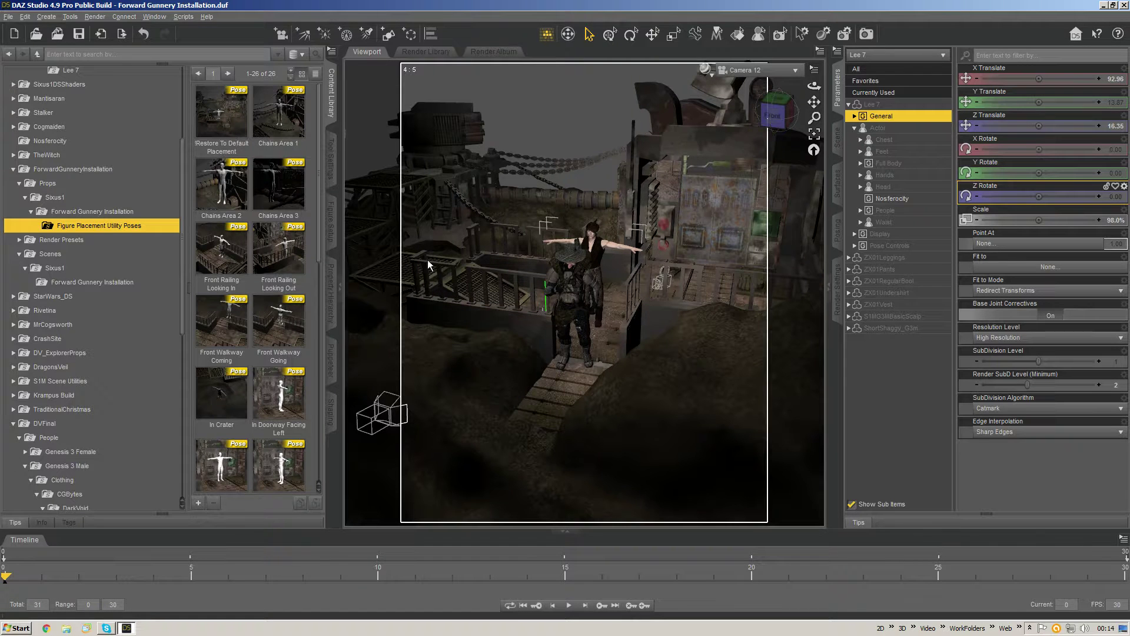
# Step: Place Lee 7 inside the installation with the In Doorway Facing Out placement pose
pyautogui.scroll(-3, 293, 322)
pyautogui.scroll(3, 261, 283)
pyautogui.moveTo(318, 239); pyautogui.dragTo(320, 315)
pyautogui.click(278, 223)
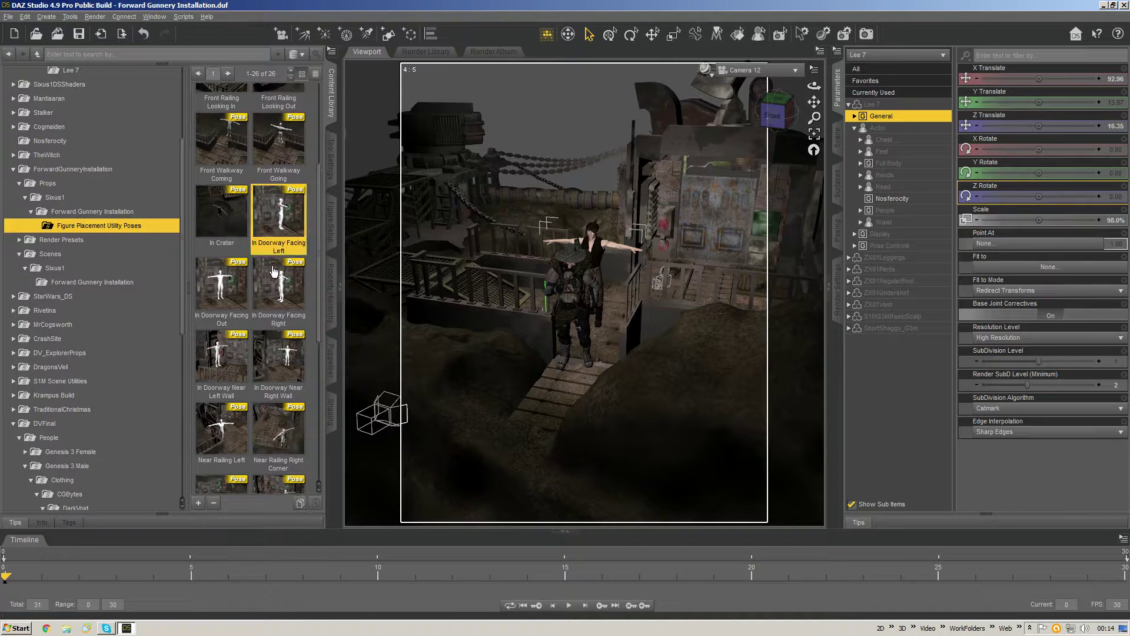
pyautogui.click(238, 308)
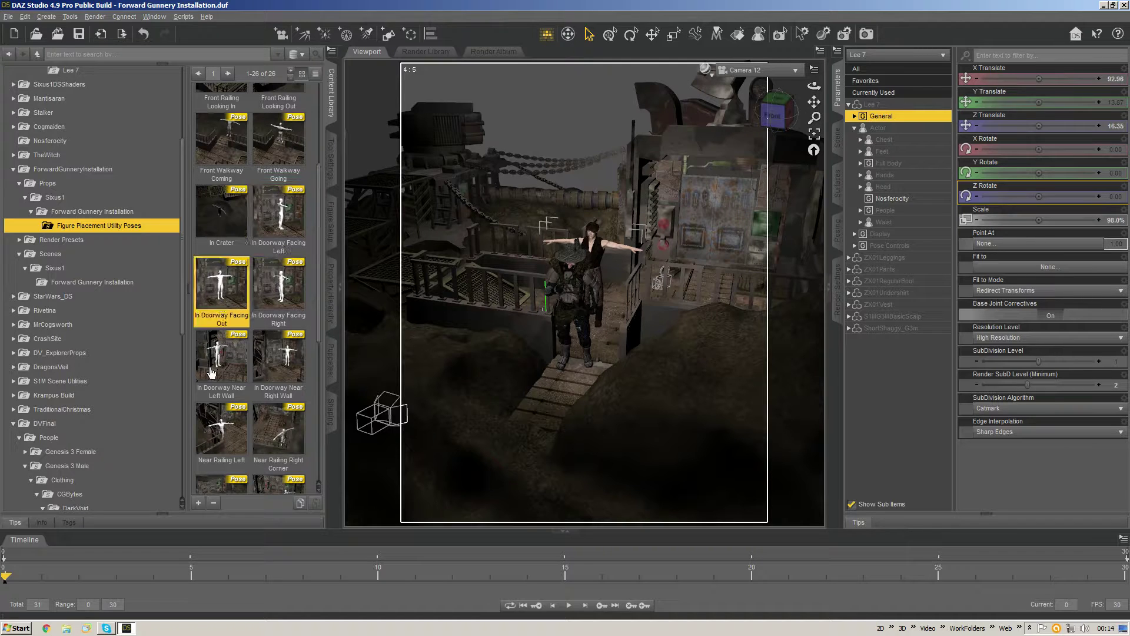
pyautogui.doubleClick(218, 287)
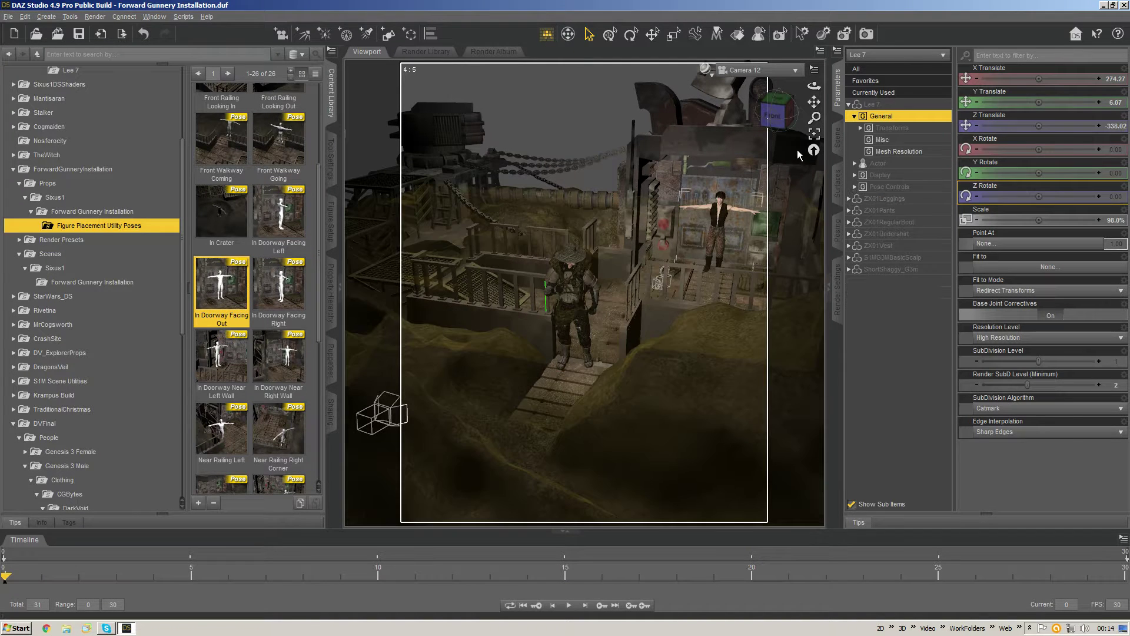
# Step: Switch the viewport from Camera 12 to Perspective View and frame Lee 7 in the doorway from an angle
pyautogui.click(814, 134)
pyautogui.click(761, 110)
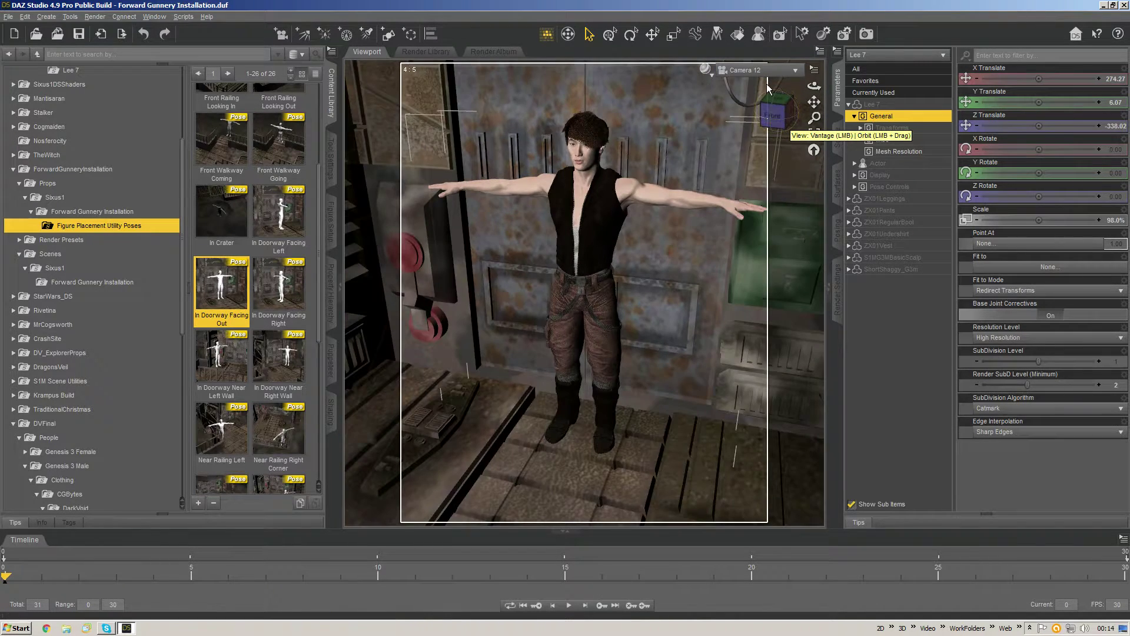
pyautogui.click(791, 122)
pyautogui.click(754, 72)
pyautogui.click(754, 78)
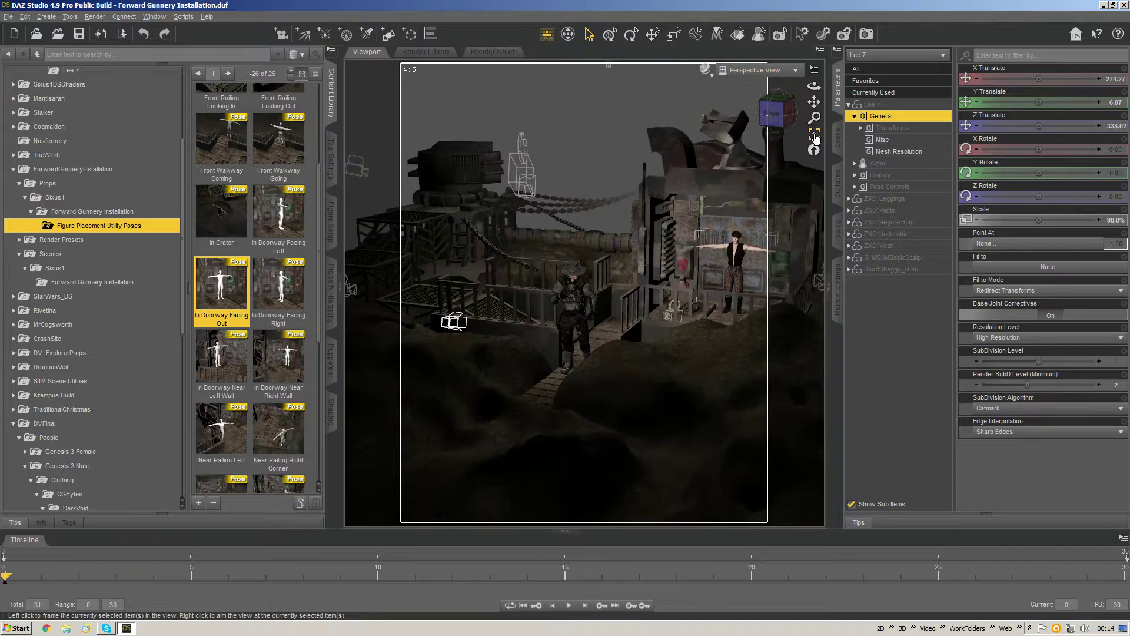
pyautogui.click(772, 113)
pyautogui.moveTo(783, 114)
pyautogui.mouseDown()
pyautogui.moveTo(805, 115)
pyautogui.moveTo(794, 114)
pyautogui.mouseUp()
pyautogui.scroll(-2, 748, 186)
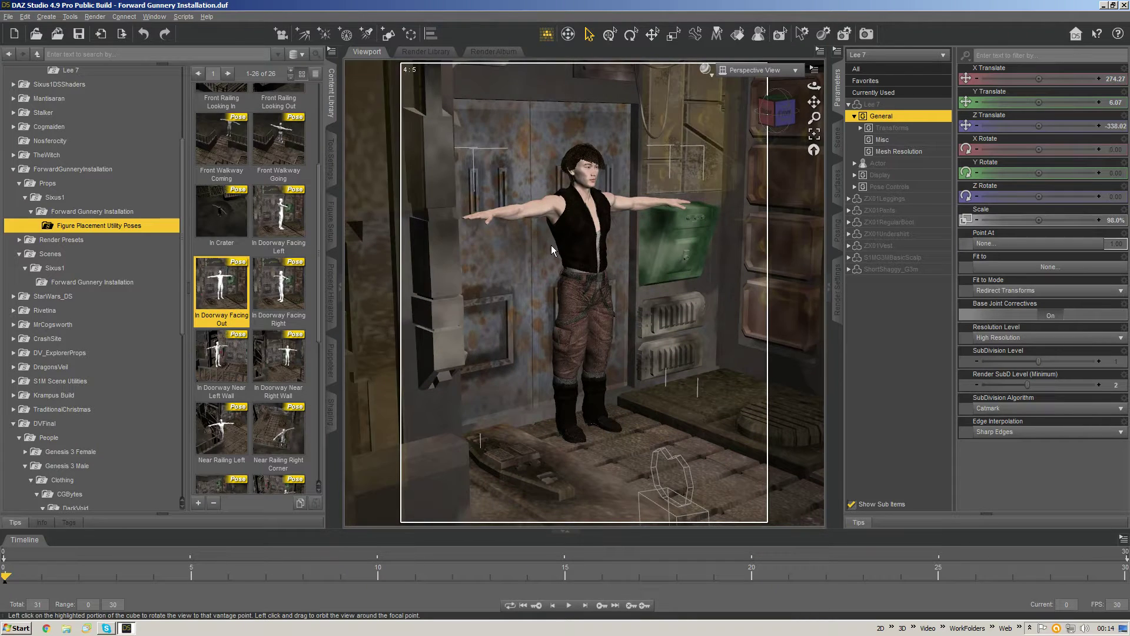
# Step: Try the In Doorway Facing Left placement on Lee 7, and apply In Doorway Facing Right instead
pyautogui.doubleClick(281, 220)
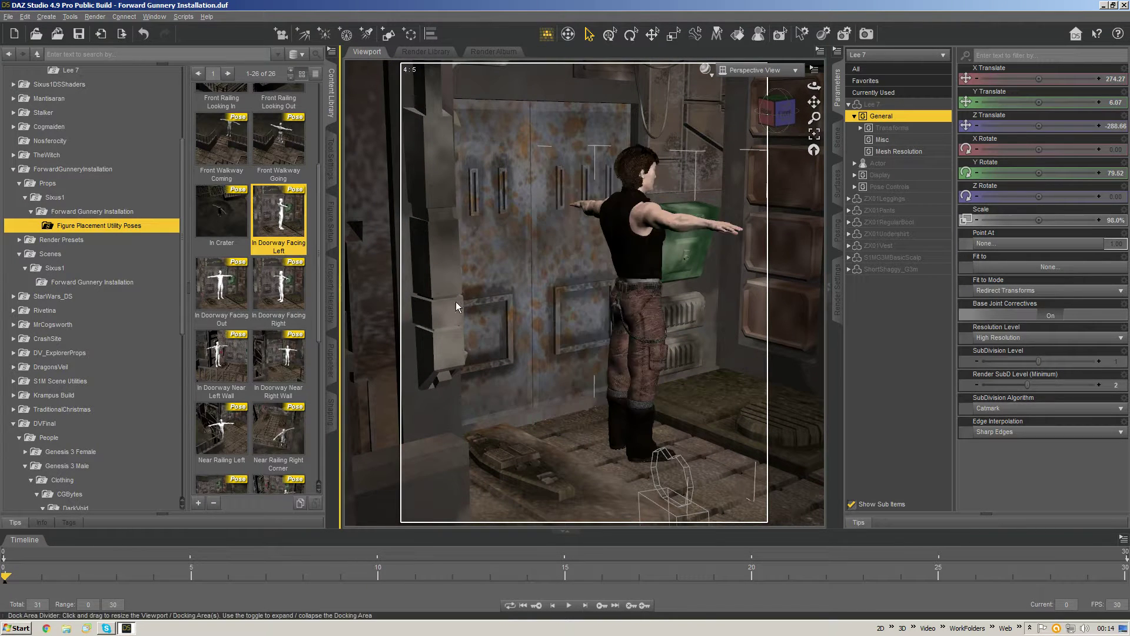
pyautogui.doubleClick(282, 293)
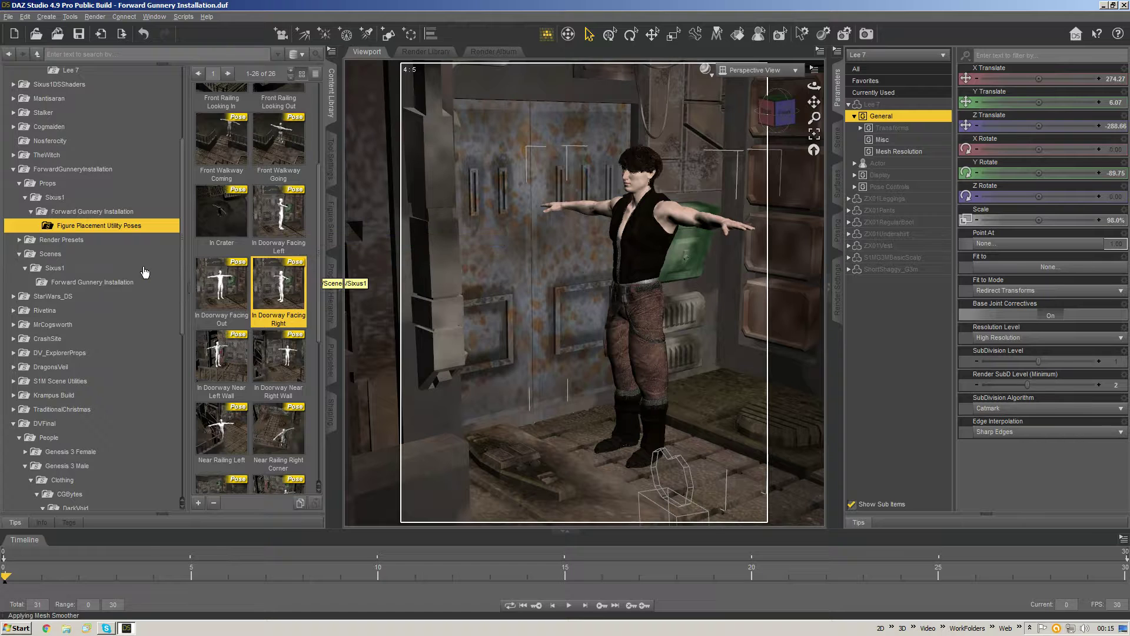
# Step: Apply the D&DLee7 03M pose from the Daring & Dashing Lee 7 set to the Lee 7 figure
pyautogui.scroll(4, 145, 272)
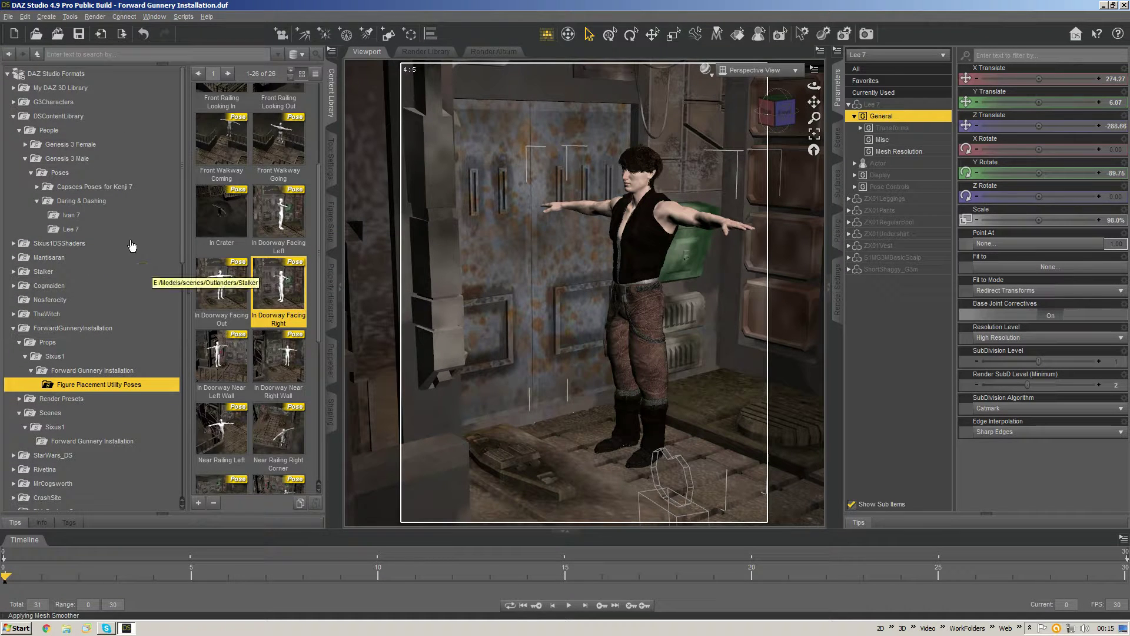
pyautogui.click(83, 216)
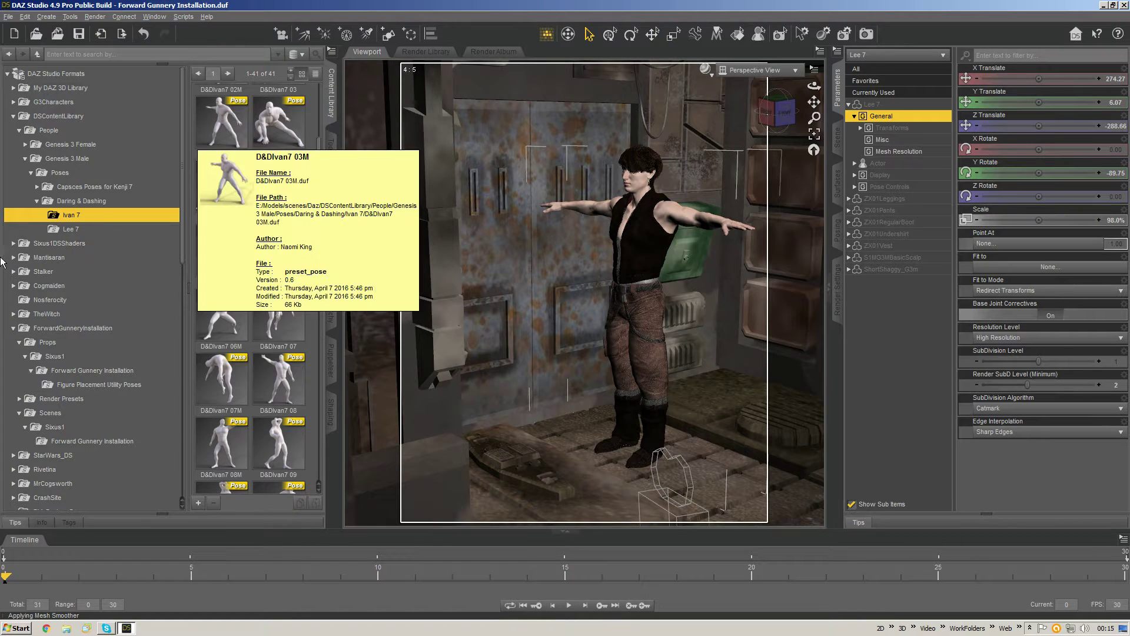
pyautogui.click(100, 229)
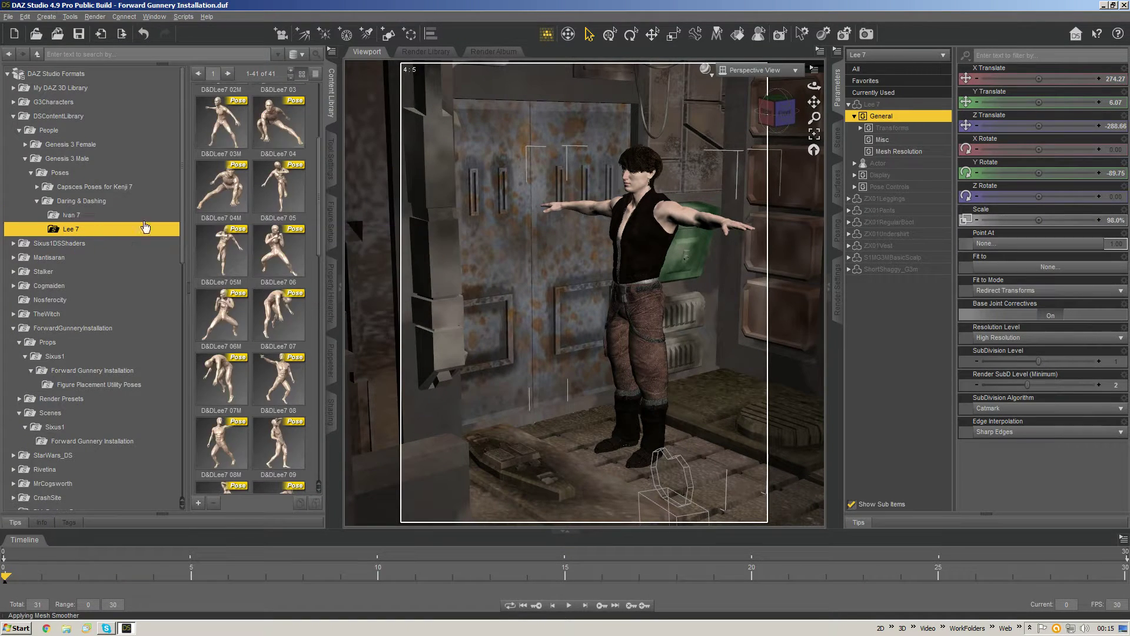
pyautogui.doubleClick(228, 126)
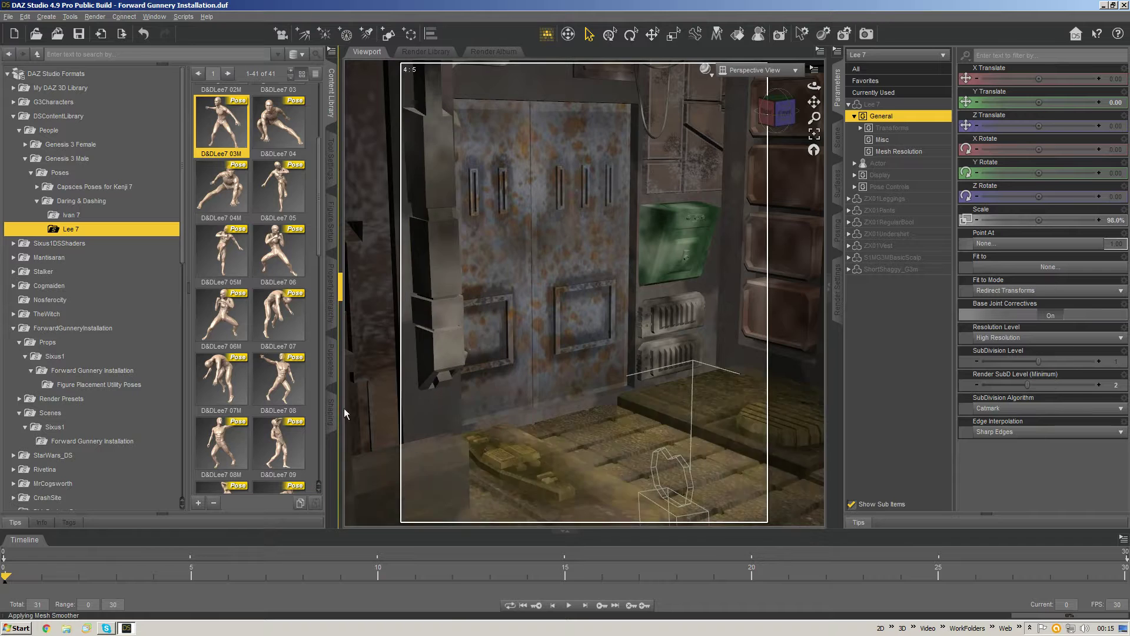
# Step: Put the posed Lee 7 back in the doorway with the In Doorway Facing Out placement pose
pyautogui.scroll(-3, 141, 319)
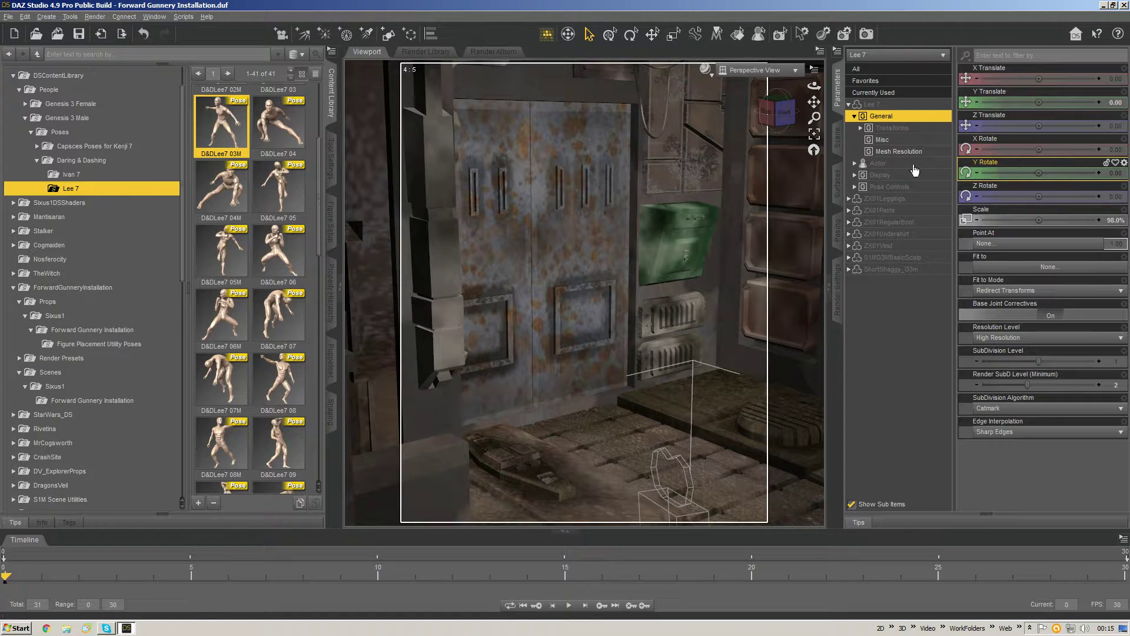
pyautogui.scroll(-3, 93, 271)
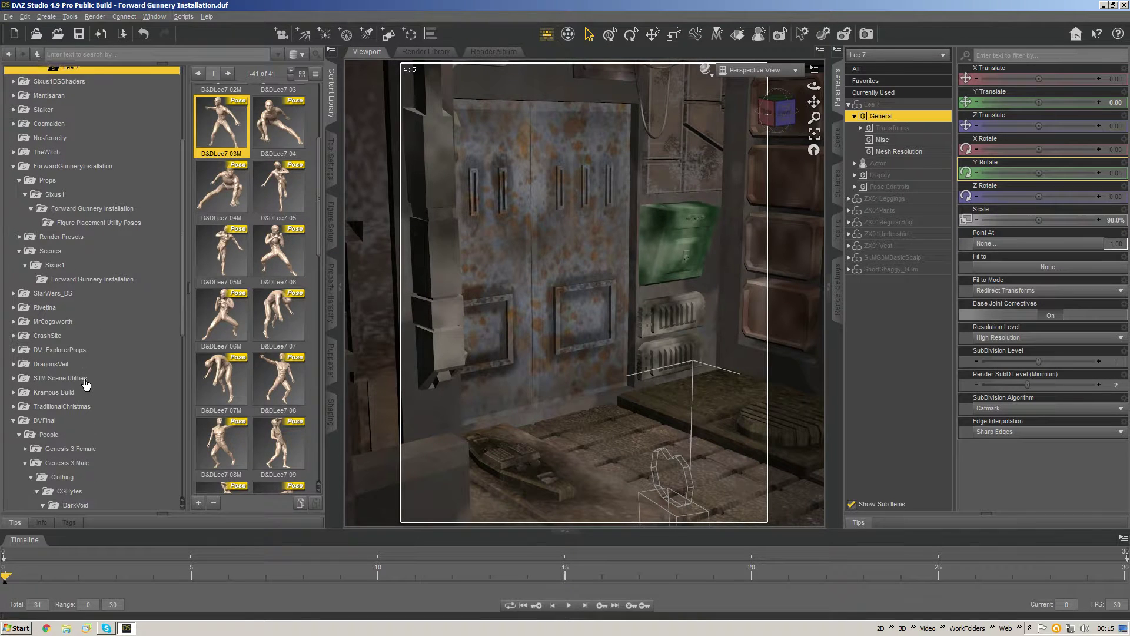
pyautogui.click(118, 222)
pyautogui.doubleClick(231, 294)
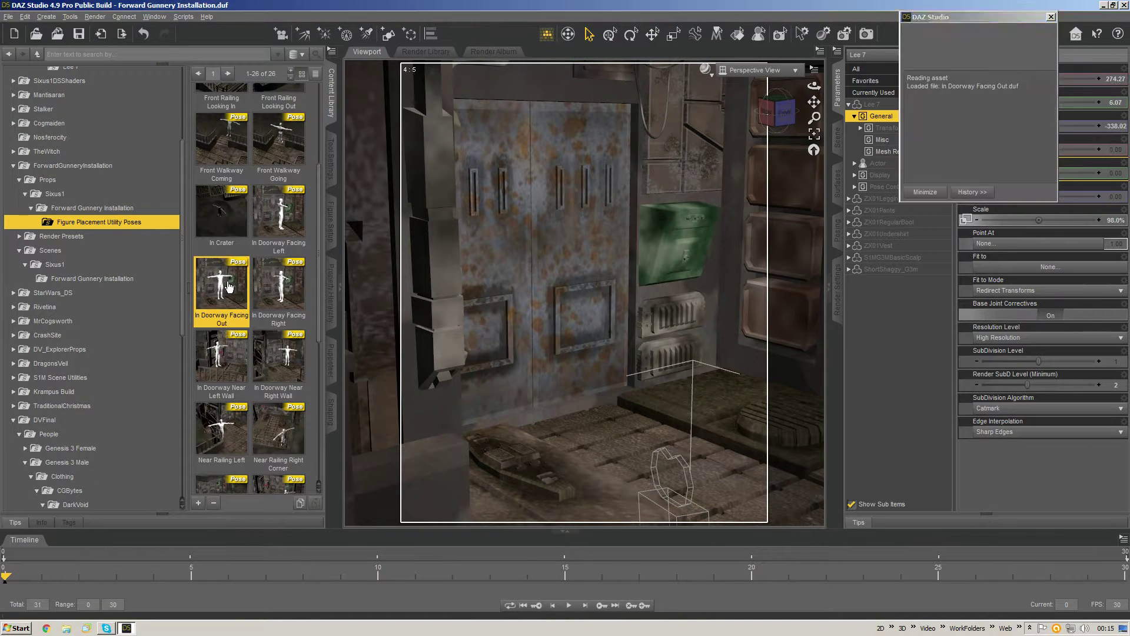
pyautogui.click(791, 114)
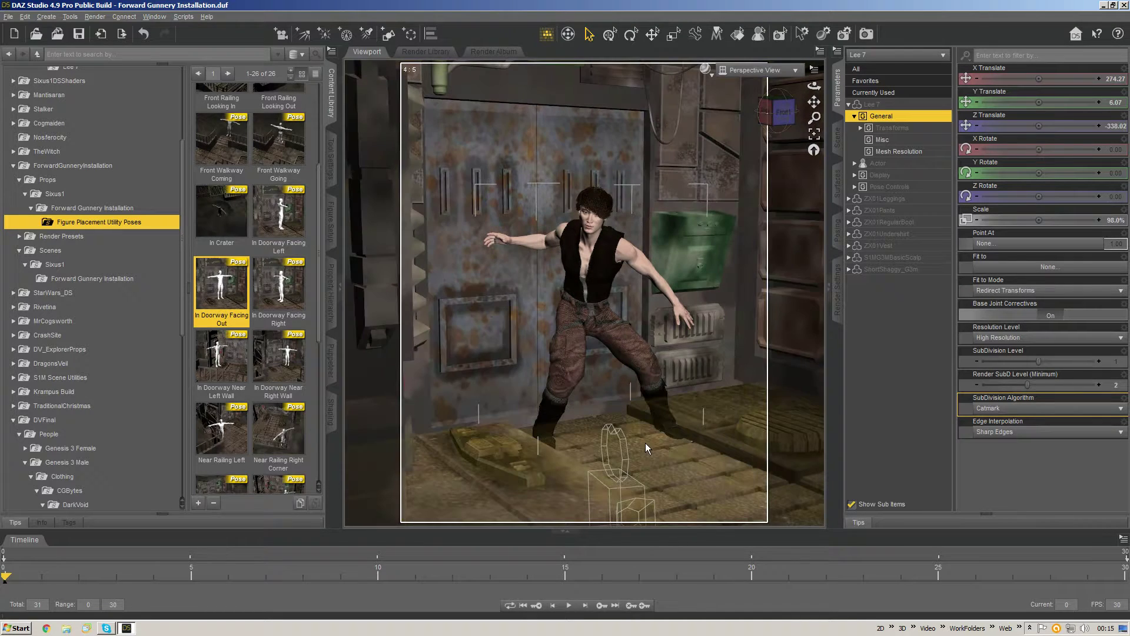
pyautogui.scroll(-4, 598, 401)
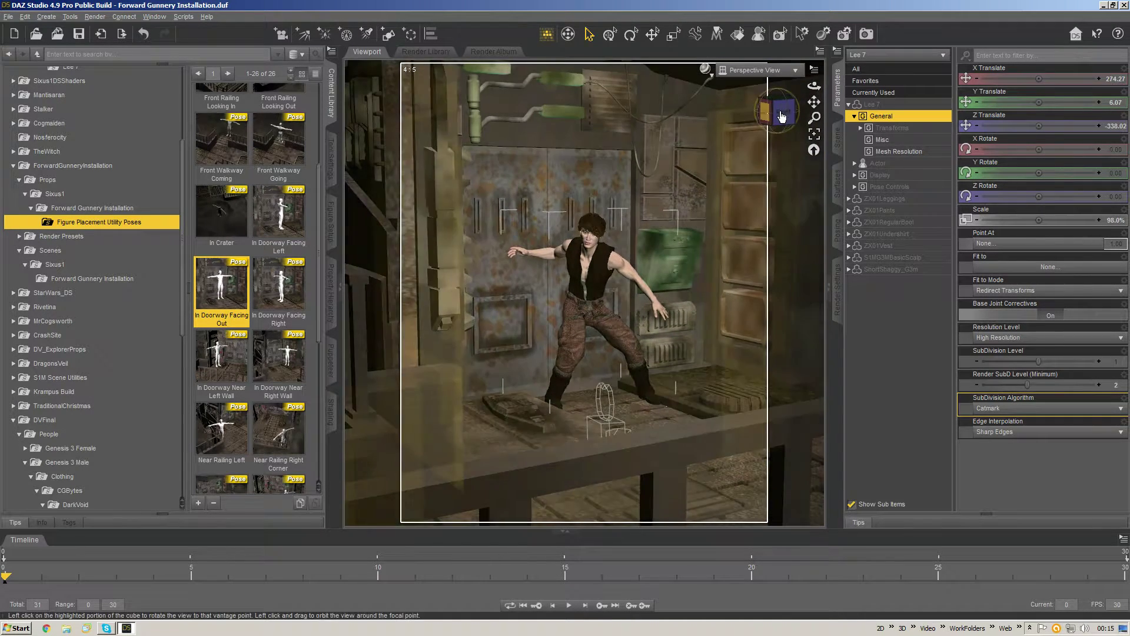
pyautogui.moveTo(782, 116)
pyautogui.mouseDown()
pyautogui.moveTo(796, 104)
pyautogui.moveTo(784, 103)
pyautogui.mouseUp()
pyautogui.click(793, 115)
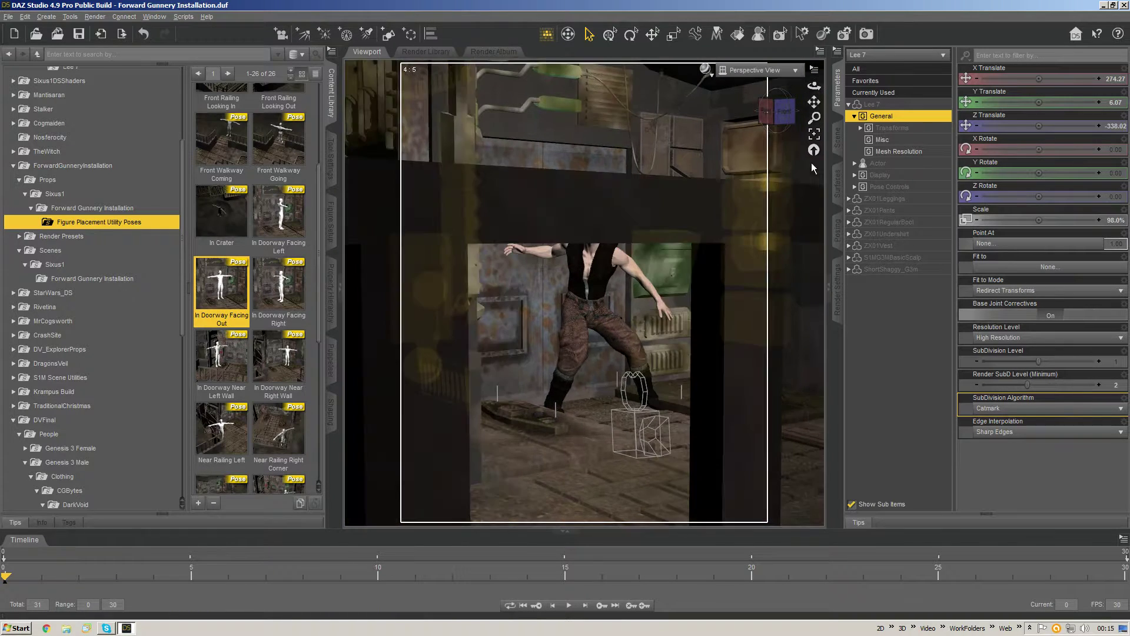
pyautogui.moveTo(814, 102); pyautogui.dragTo(781, 112)
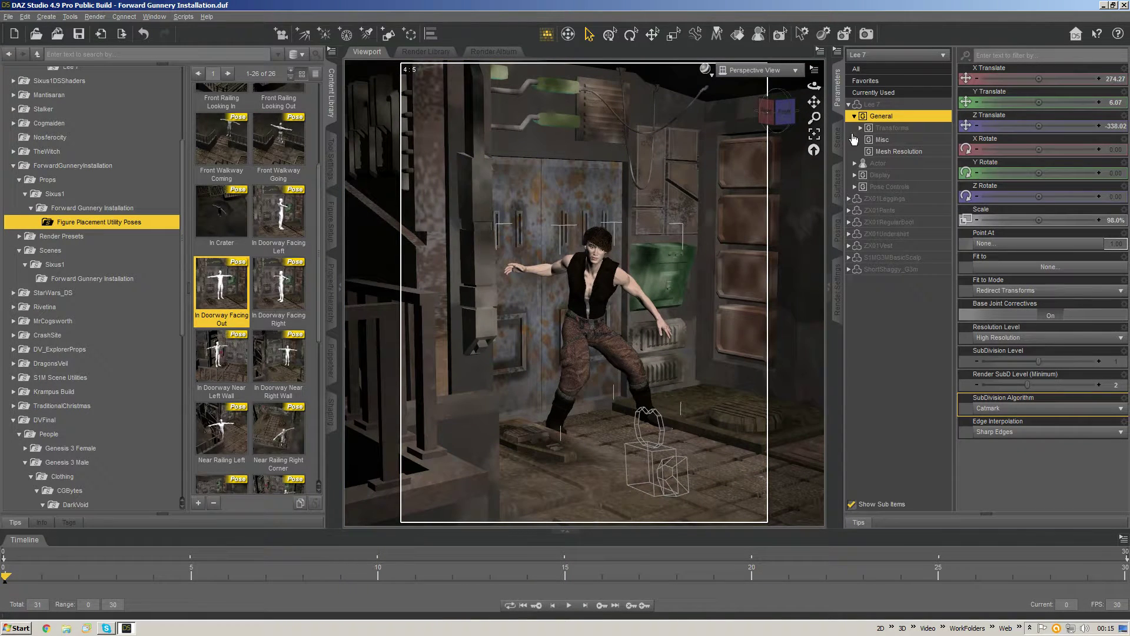
# Step: Collapse the two figures' bone hierarchies in the scene list and select the Leo 7 figure
pyautogui.click(837, 136)
pyautogui.click(874, 193)
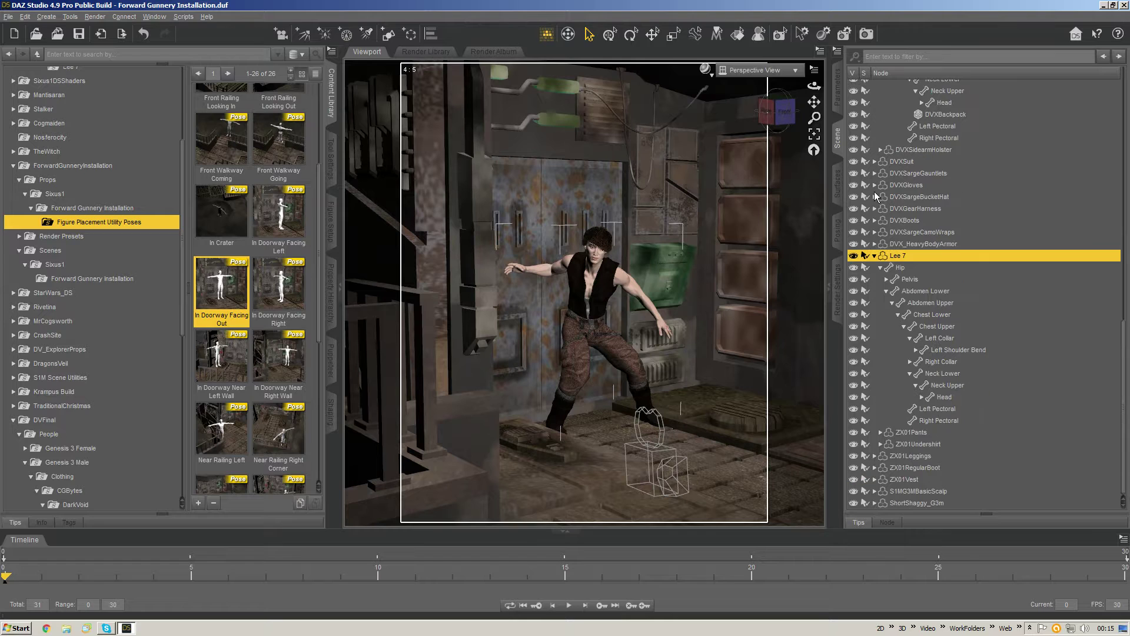
pyautogui.click(875, 257)
pyautogui.scroll(10, 961, 427)
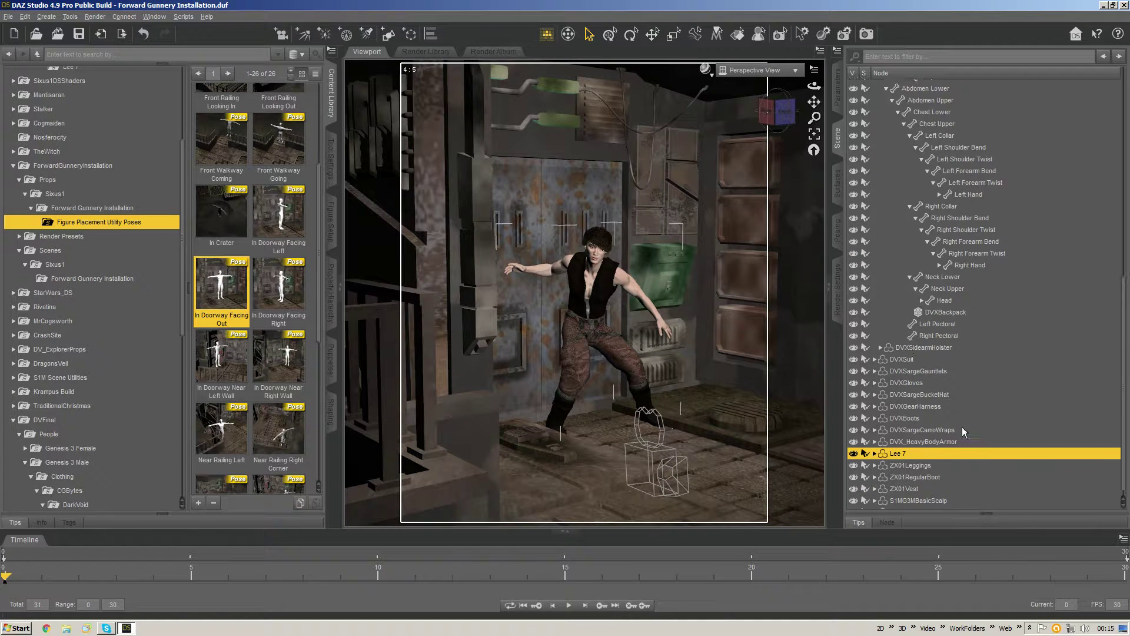
pyautogui.click(875, 320)
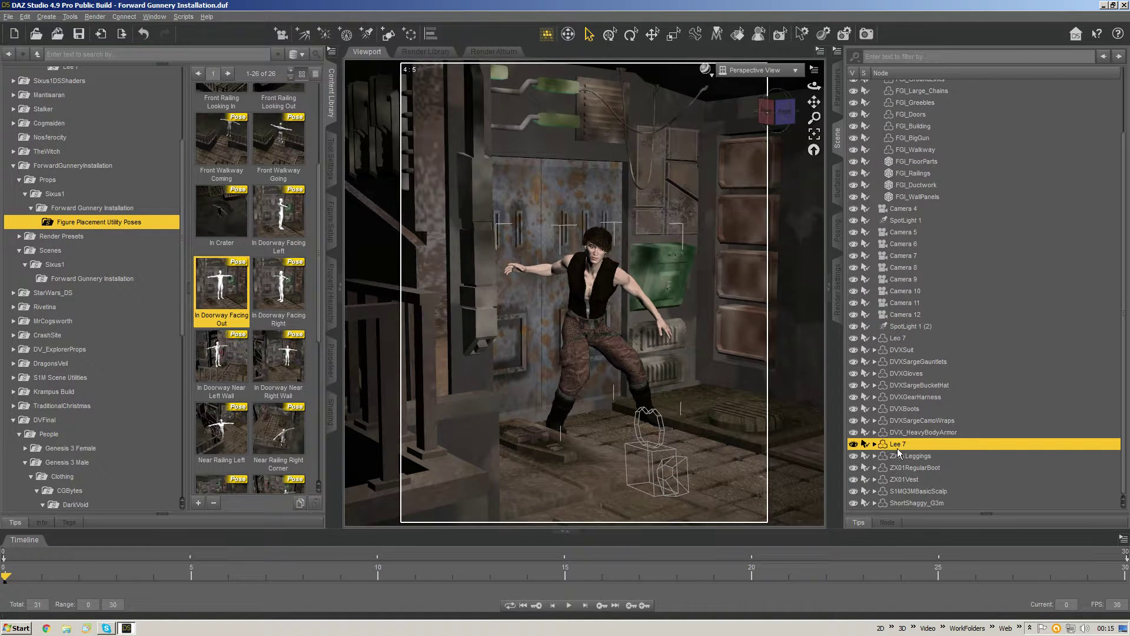
pyautogui.click(898, 339)
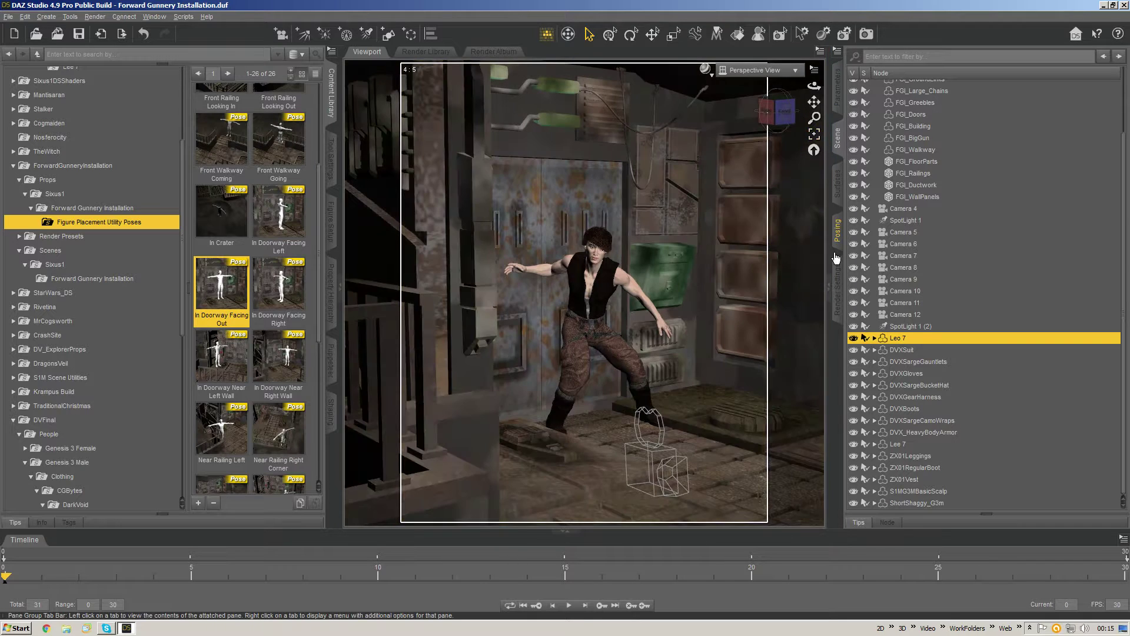
# Step: Show Leo 7's parameters and place the figure with the In Doorway Facing Out placement pose
pyautogui.click(837, 88)
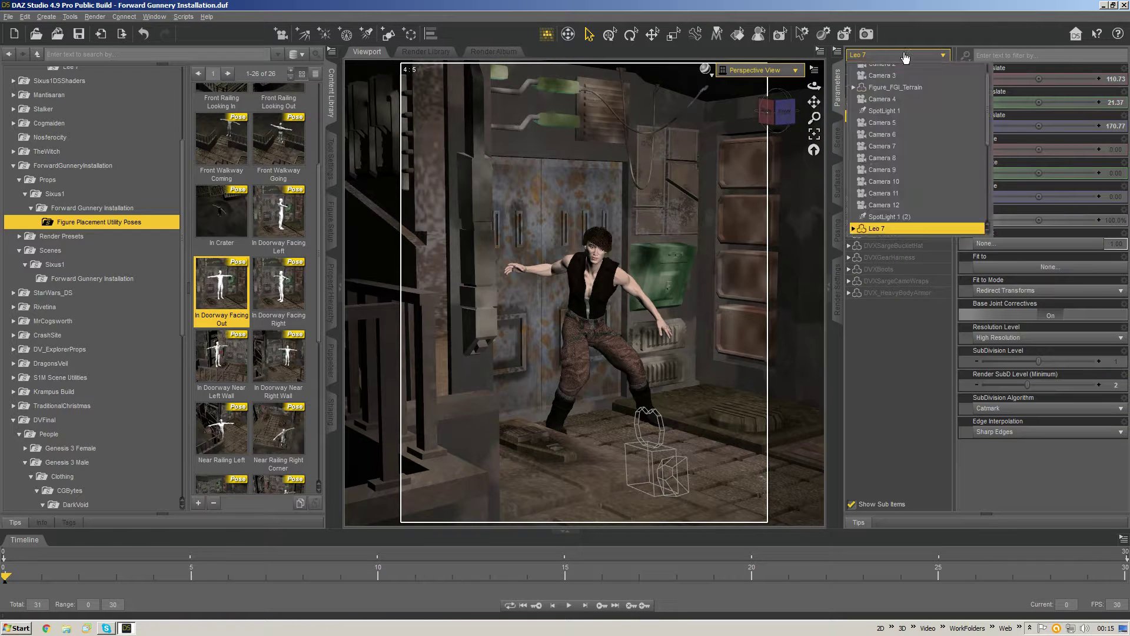
pyautogui.click(913, 55)
pyautogui.click(933, 3)
pyautogui.doubleClick(234, 293)
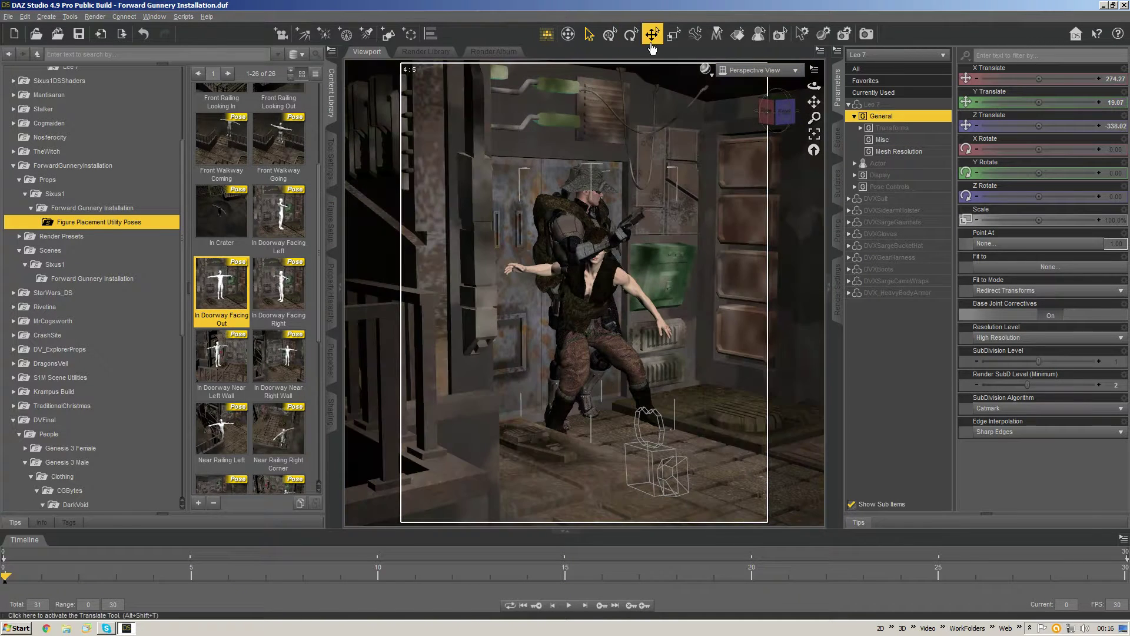
# Step: Move Leo 7 forward beside Lee 7 to about X 280, Z -213, and rotate the figure about -52° around Y
pyautogui.click(652, 34)
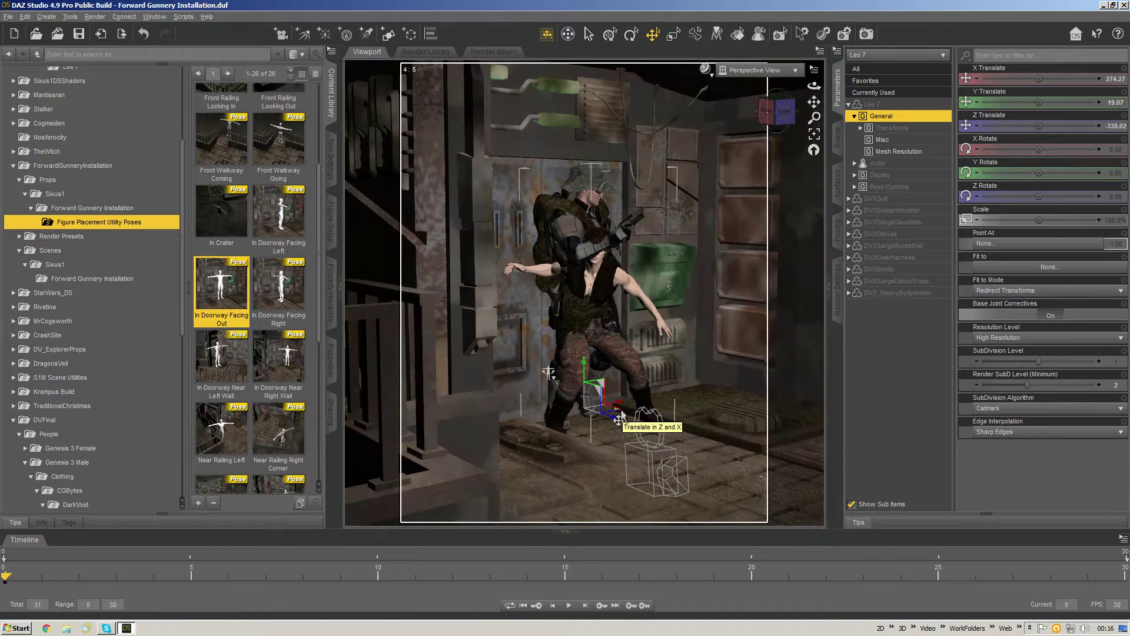
pyautogui.moveTo(621, 420); pyautogui.dragTo(743, 451)
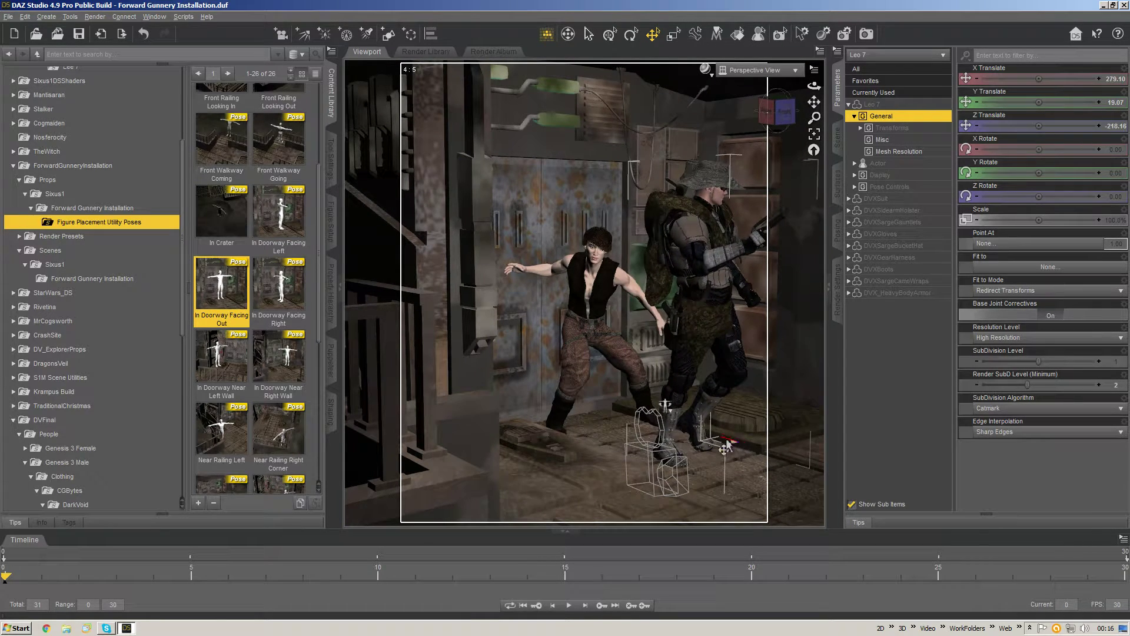
pyautogui.moveTo(813, 86); pyautogui.dragTo(795, 113)
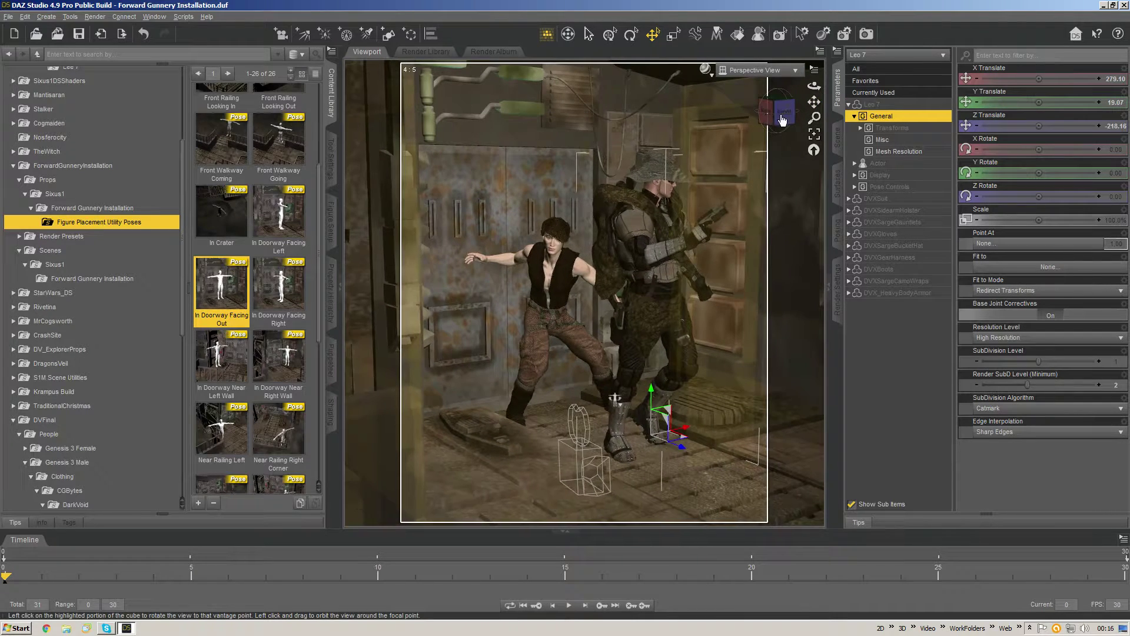
pyautogui.scroll(-3, 758, 216)
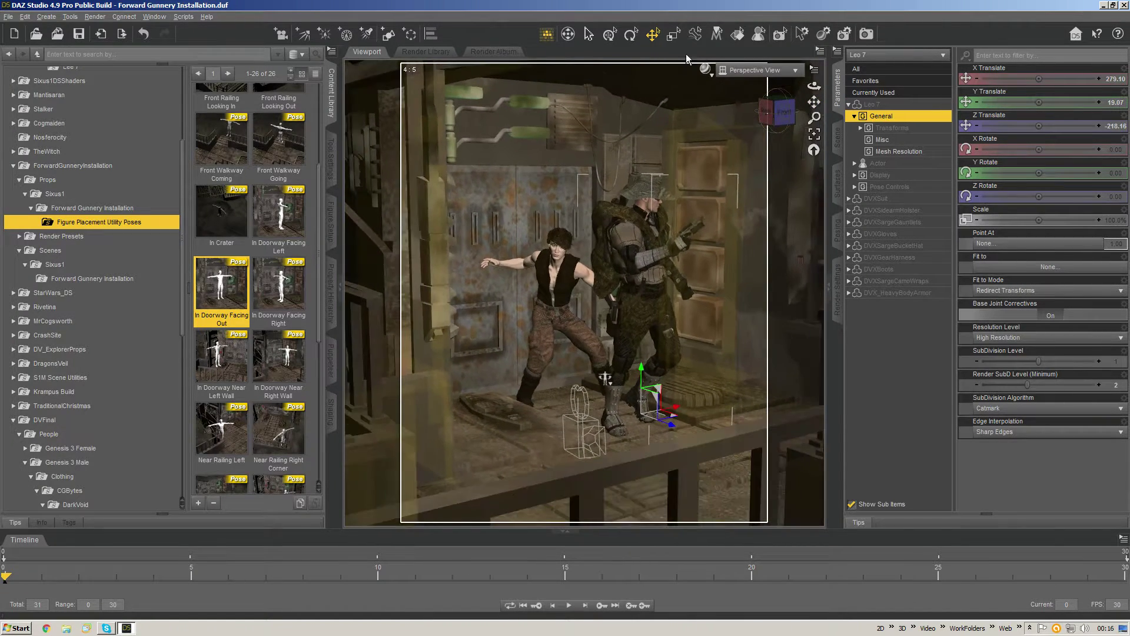
pyautogui.click(631, 38)
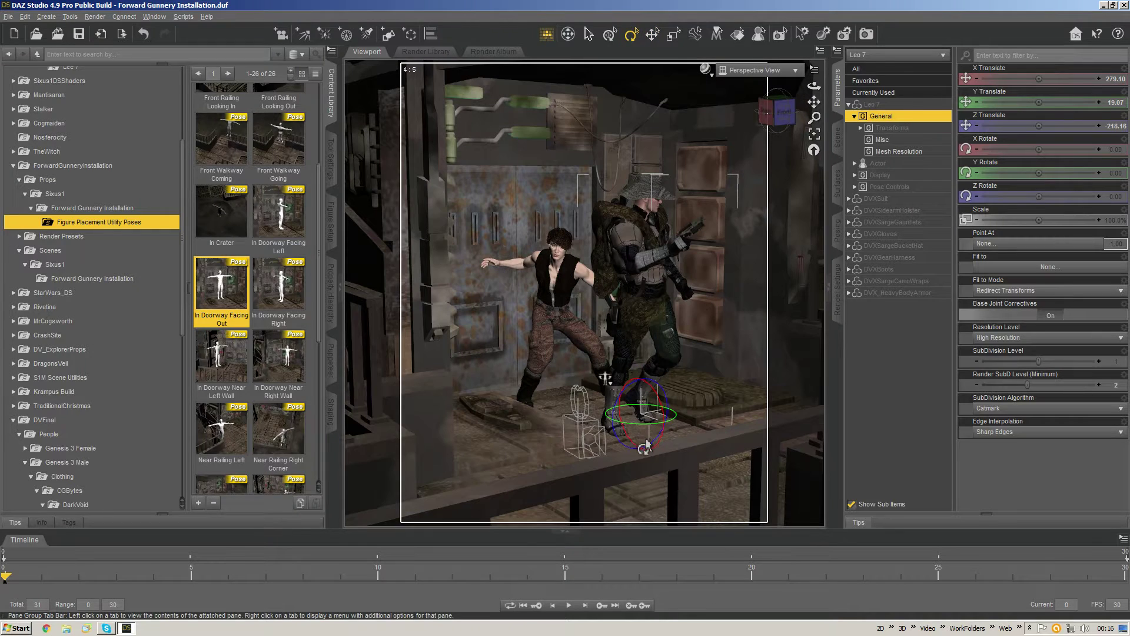
pyautogui.moveTo(645, 435); pyautogui.dragTo(584, 389)
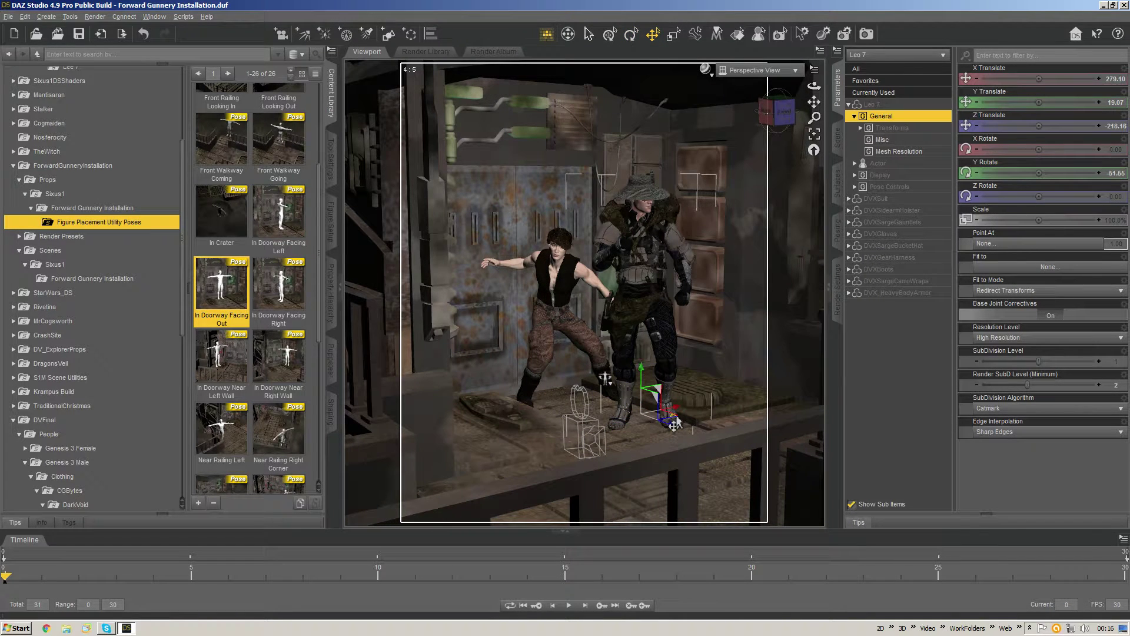
pyautogui.moveTo(676, 422)
pyautogui.mouseDown()
pyautogui.moveTo(688, 422)
pyautogui.moveTo(679, 412)
pyautogui.mouseUp()
# Step: Frame both figures between the railings and create Camera 13 by copying the active Perspective View
pyautogui.moveTo(814, 86); pyautogui.dragTo(824, 86)
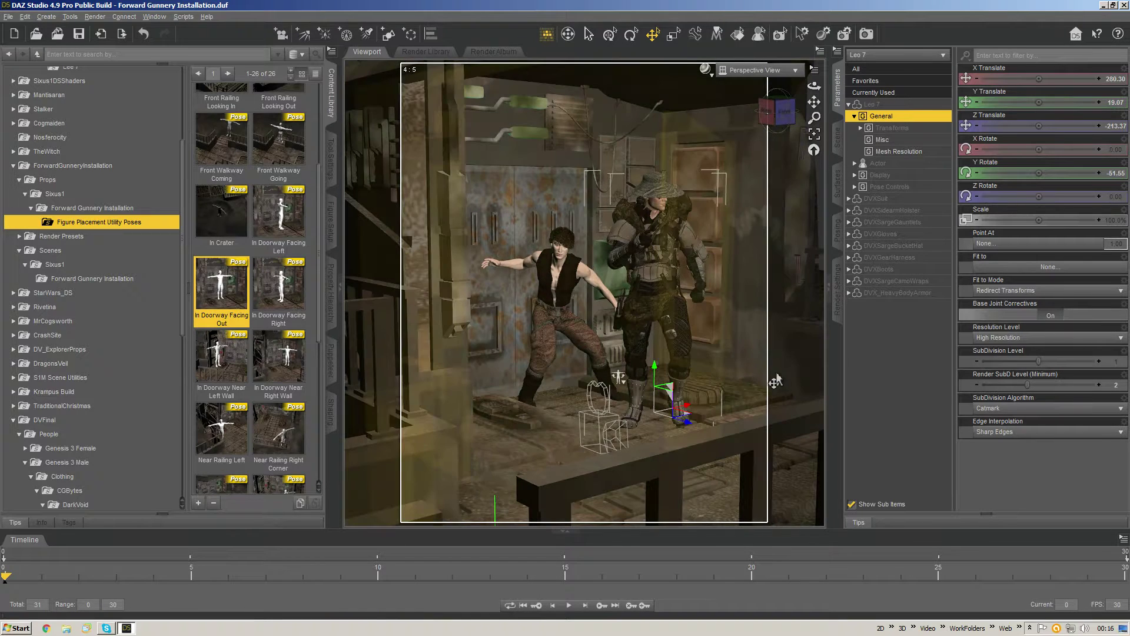
pyautogui.moveTo(780, 114); pyautogui.dragTo(814, 103)
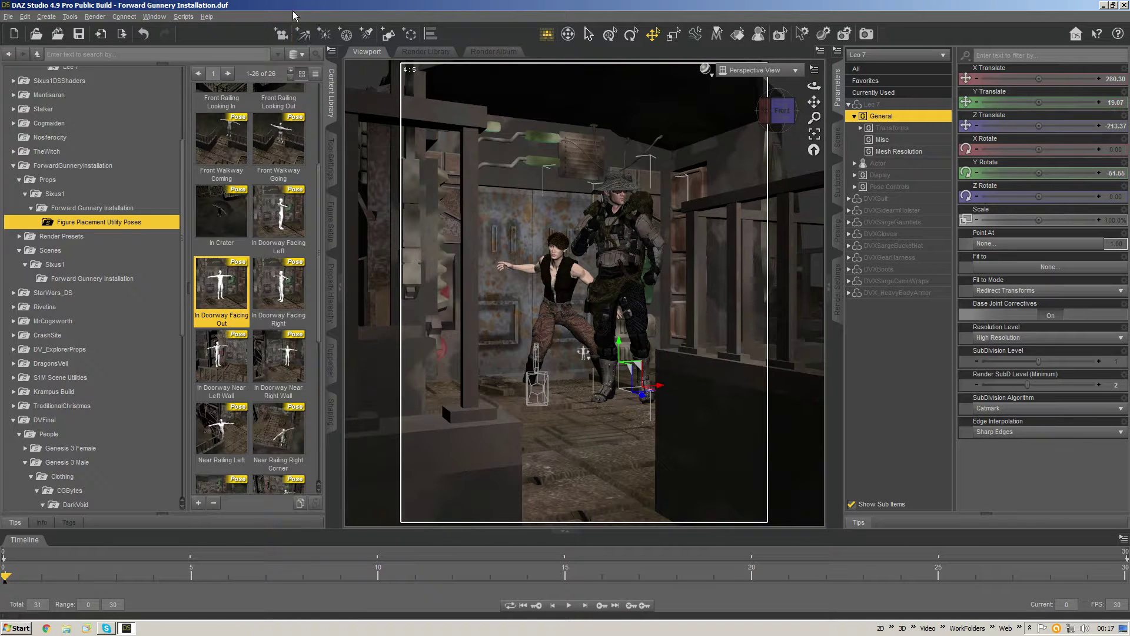
pyautogui.click(287, 38)
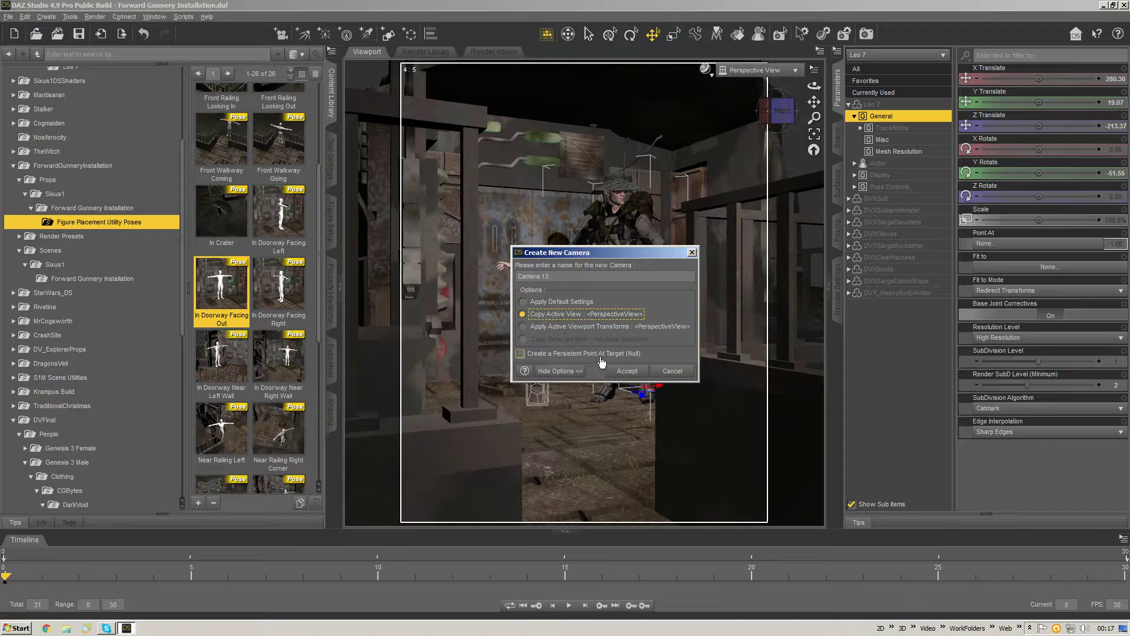
pyautogui.click(626, 371)
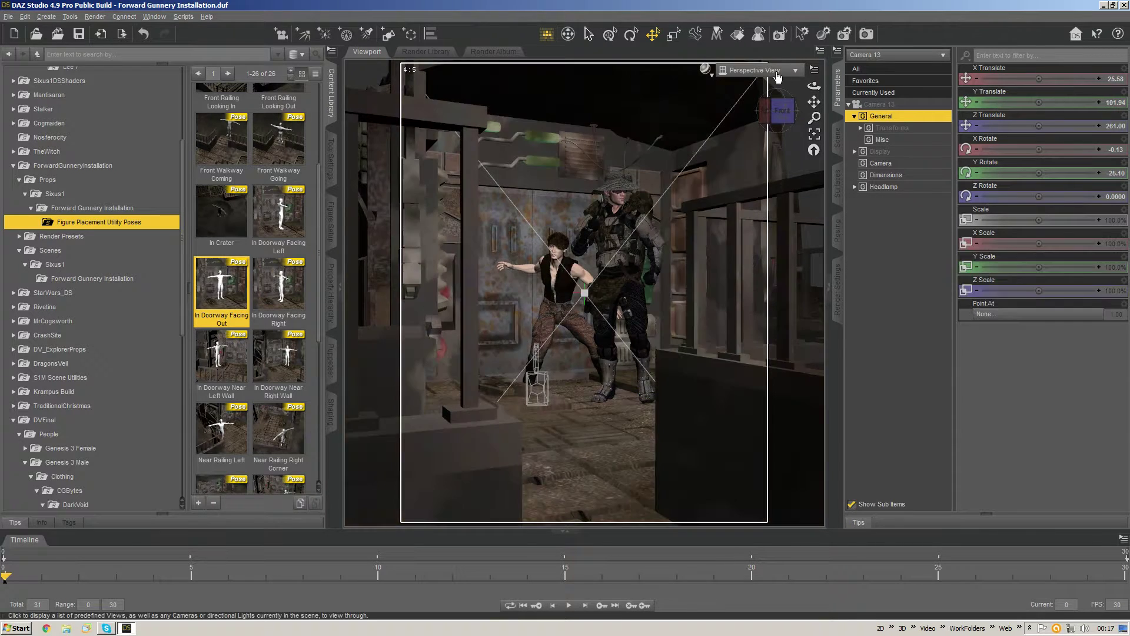
# Step: Turn on depth of field for Camera 13 and set its focal distance to about 564
pyautogui.moveTo(771, 110); pyautogui.dragTo(737, 178)
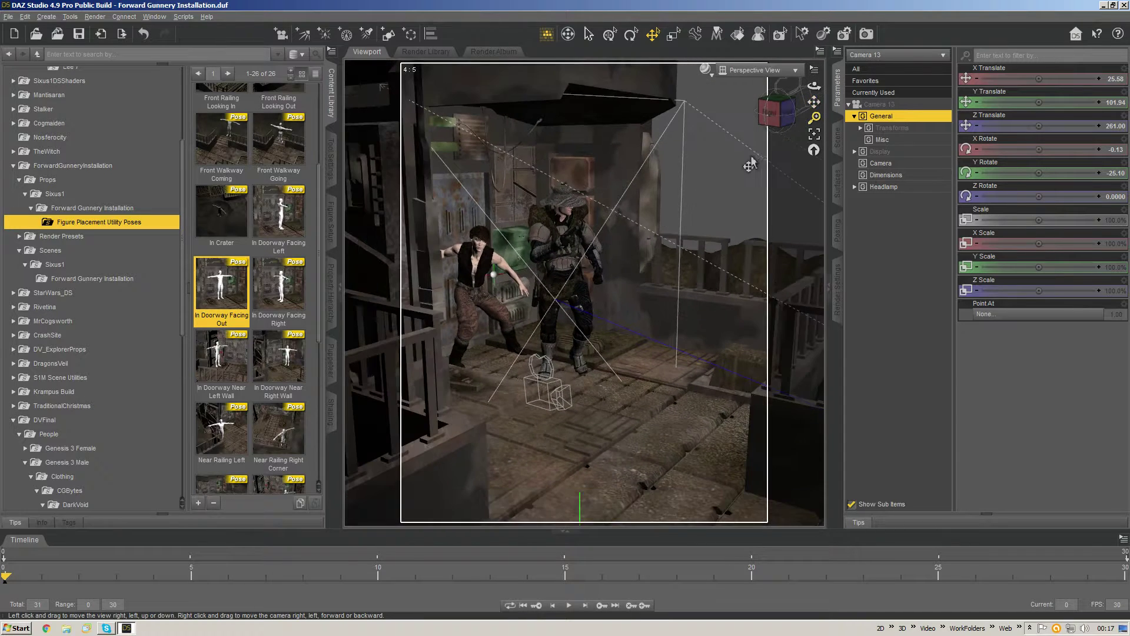
pyautogui.scroll(-4, 738, 176)
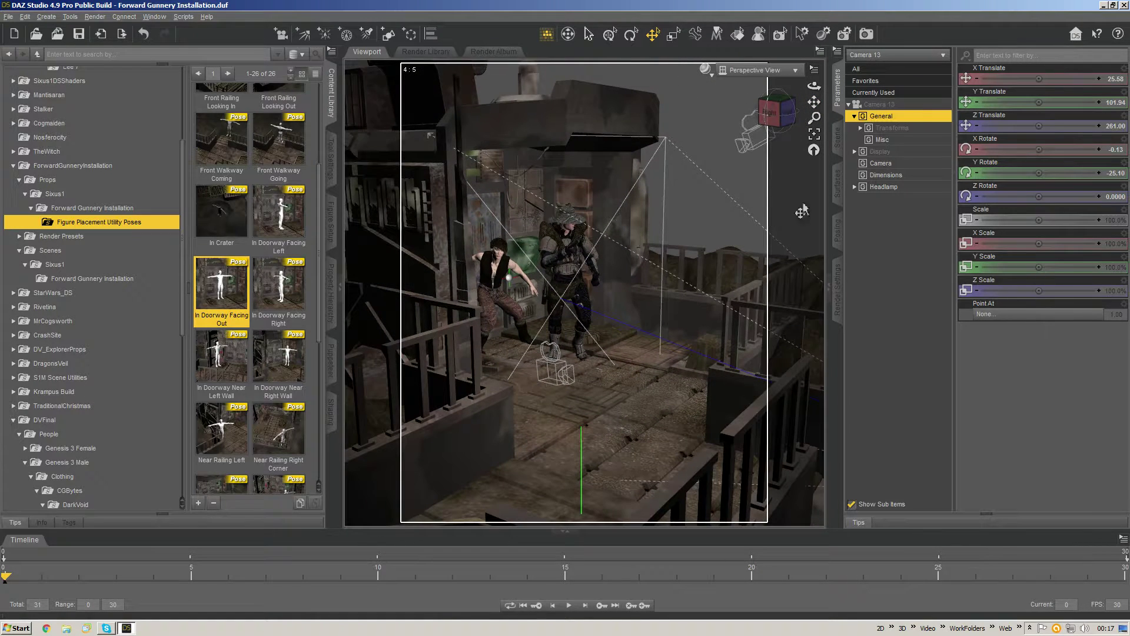
pyautogui.click(883, 163)
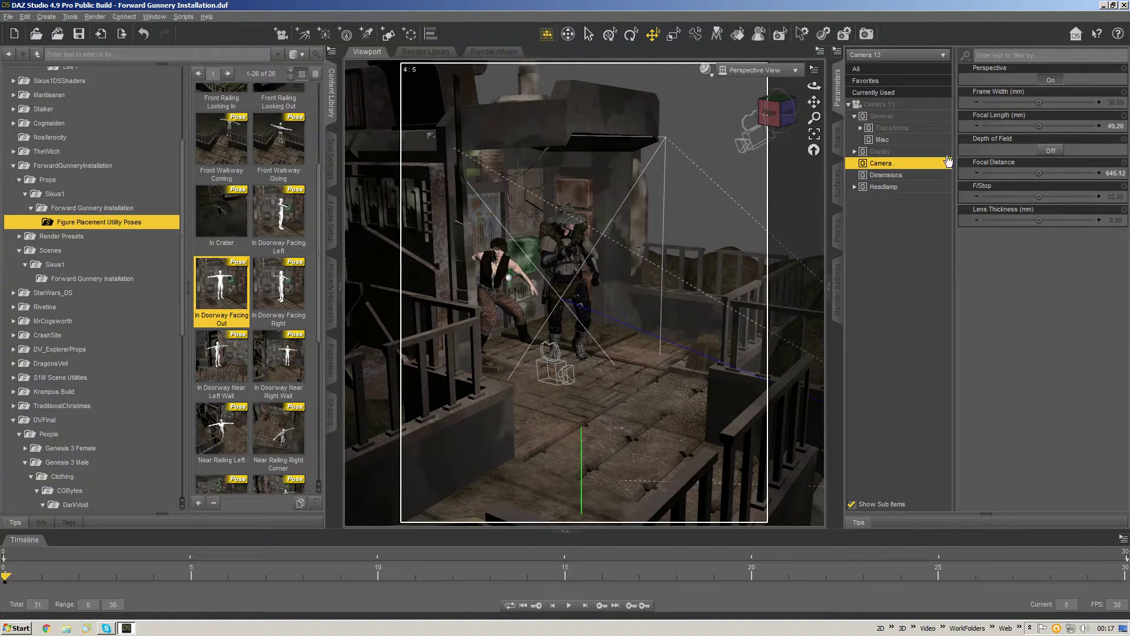
pyautogui.click(1050, 150)
pyautogui.moveTo(1038, 172); pyautogui.dragTo(1012, 172)
pyautogui.moveTo(1038, 196)
pyautogui.mouseDown()
pyautogui.moveTo(1054, 196)
pyautogui.moveTo(1025, 196)
pyautogui.moveTo(1038, 196)
pyautogui.mouseUp()
pyautogui.moveTo(777, 113); pyautogui.dragTo(614, 184)
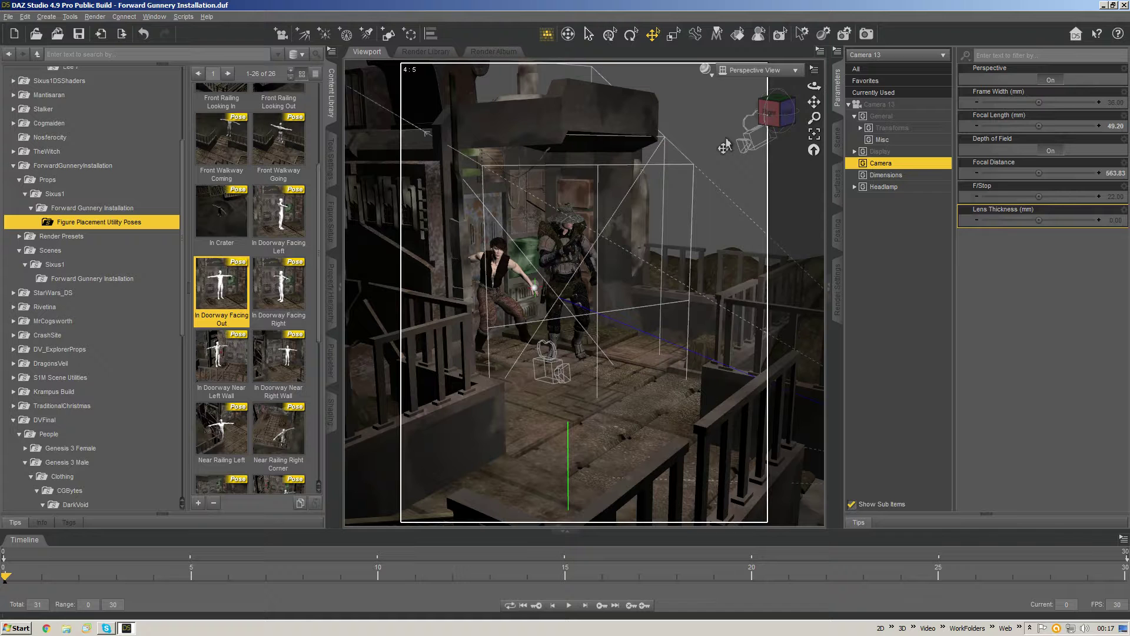
# Step: Deselect Camera 13 and select the Lee 7 figure, followed by the Leo 7 figure, in the viewport
pyautogui.click(703, 118)
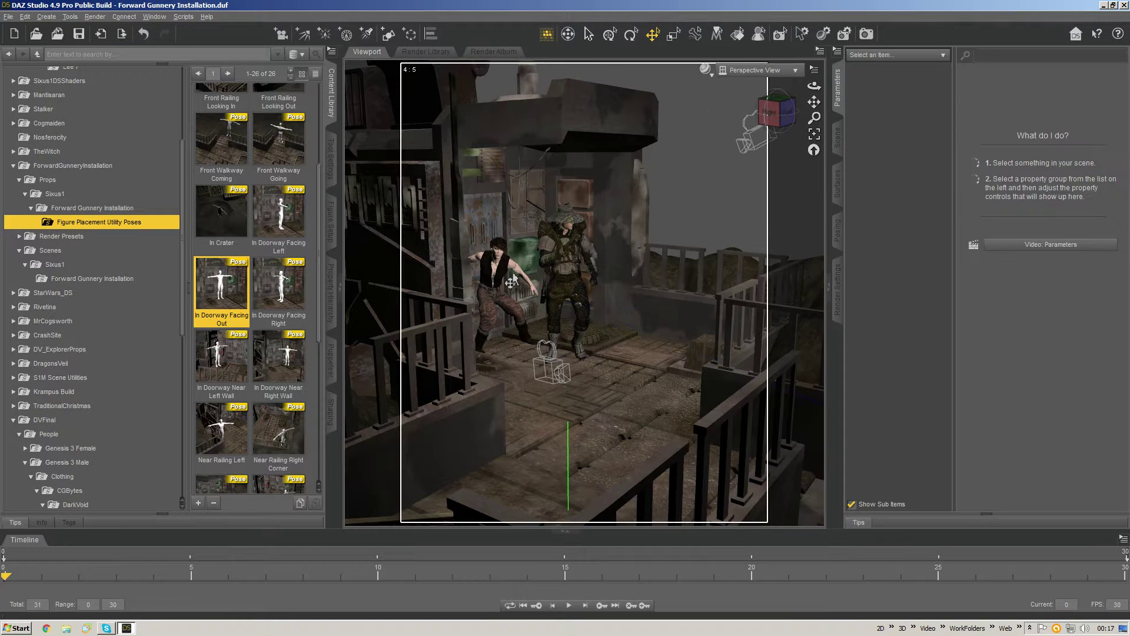
pyautogui.click(514, 277)
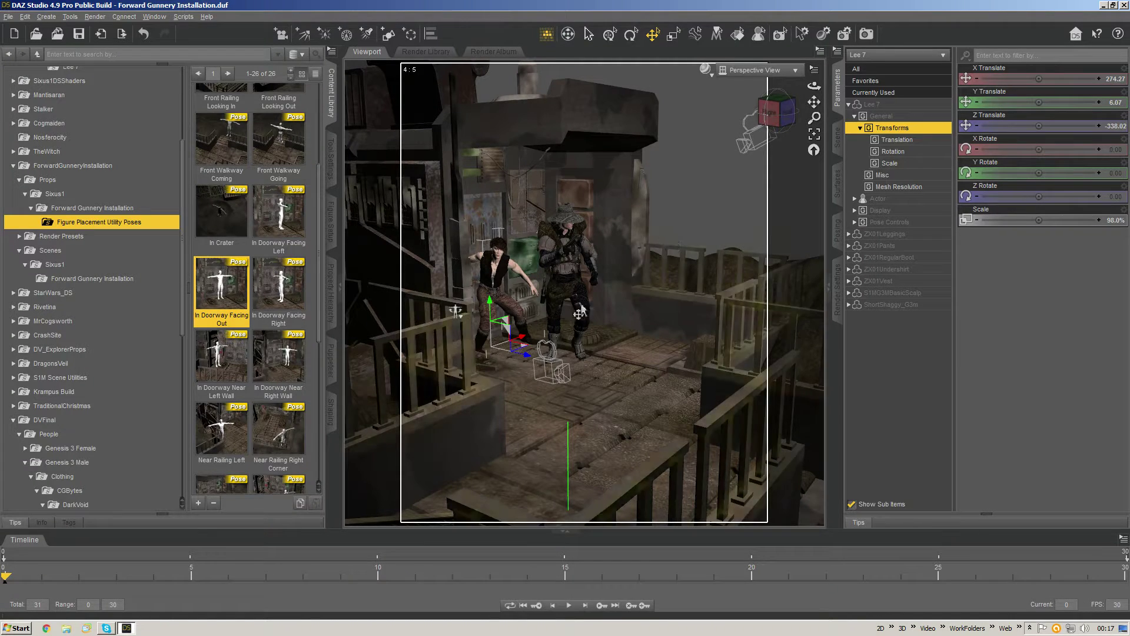
pyautogui.scroll(-3, 601, 339)
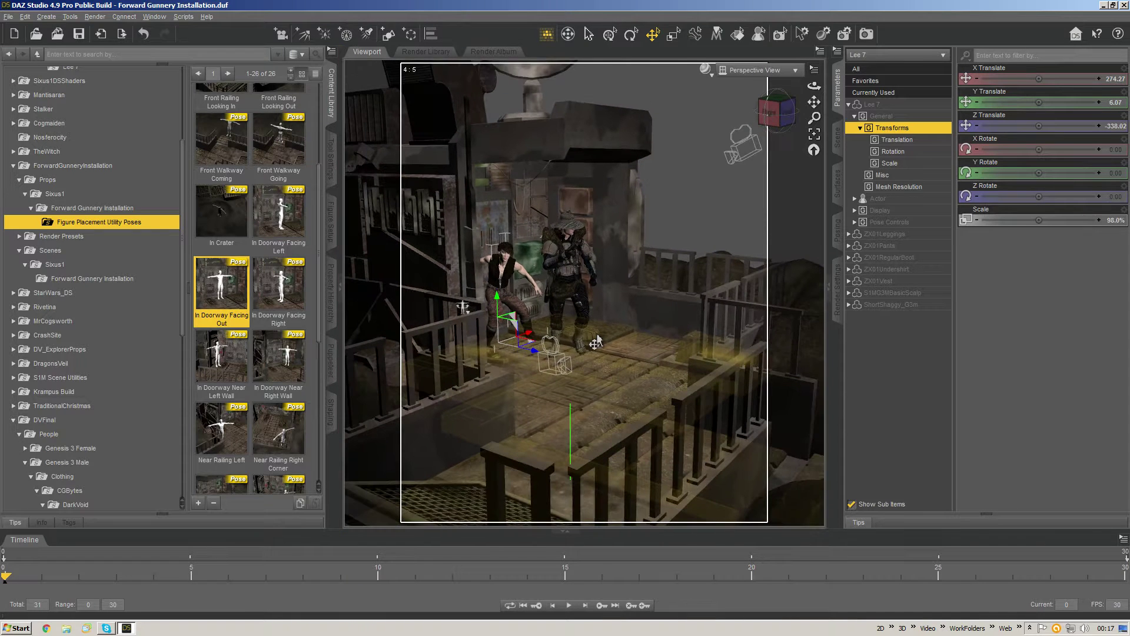
pyautogui.click(568, 239)
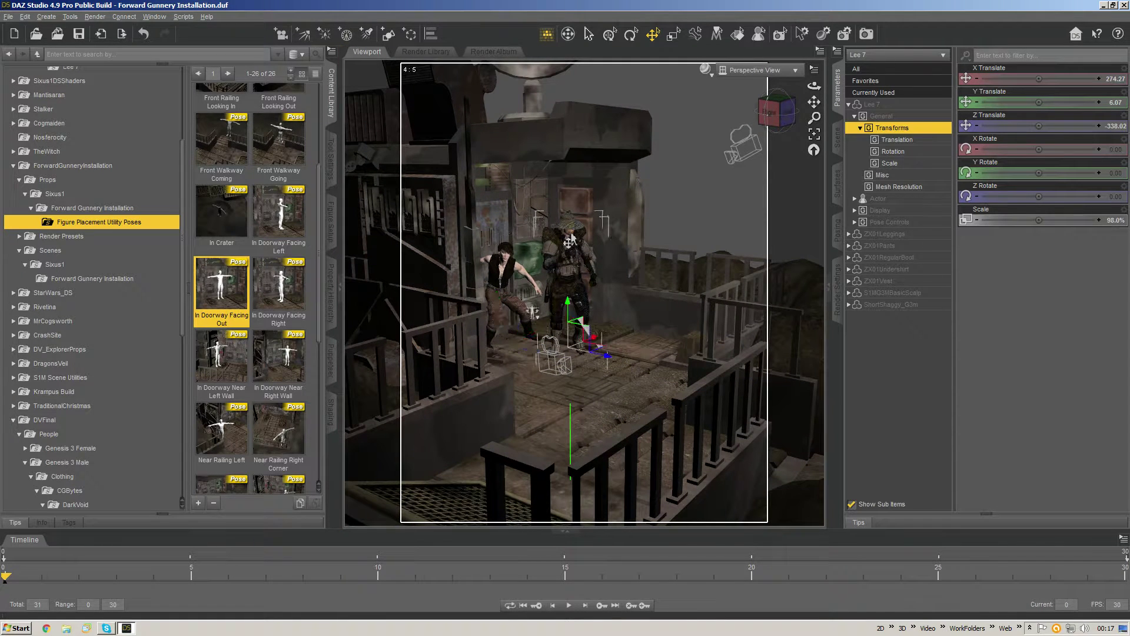
# Step: Select the entire Leo 7 figure in the viewport rather than only its head
pyautogui.rightClick(566, 233)
pyautogui.click(585, 256)
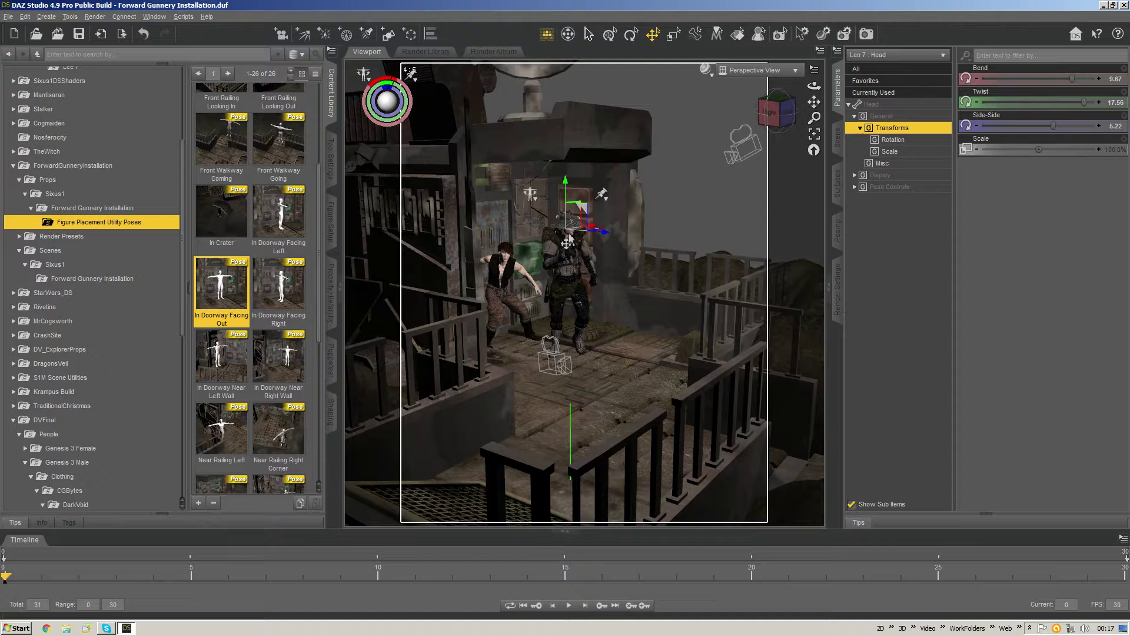
pyautogui.rightClick(569, 234)
pyautogui.click(587, 253)
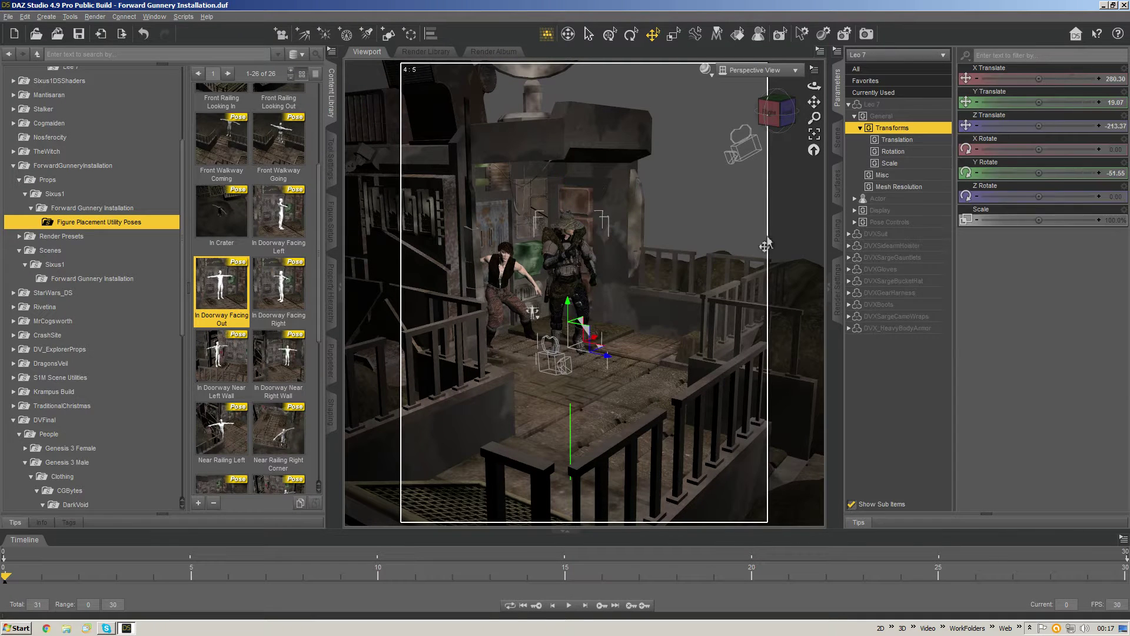
# Step: Apply the Front Walkway Going placement pose from the Figure Placement Utility Poses to Leo 7
pyautogui.scroll(2, 647, 322)
pyautogui.scroll(-2, 647, 322)
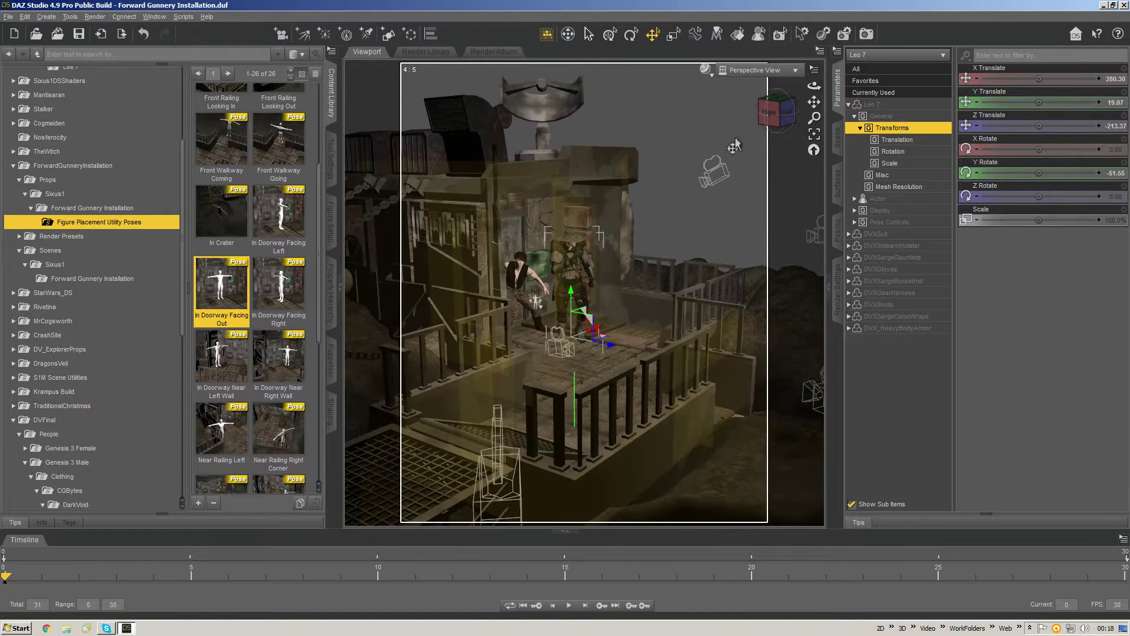
pyautogui.moveTo(773, 113); pyautogui.dragTo(725, 111)
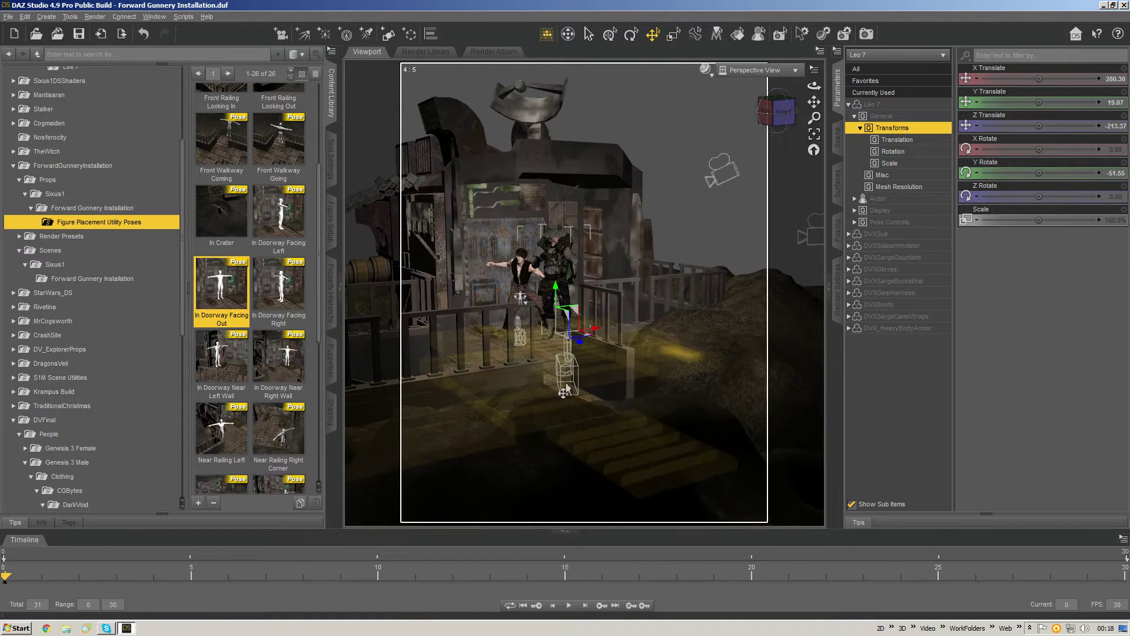
pyautogui.scroll(-5, 209, 397)
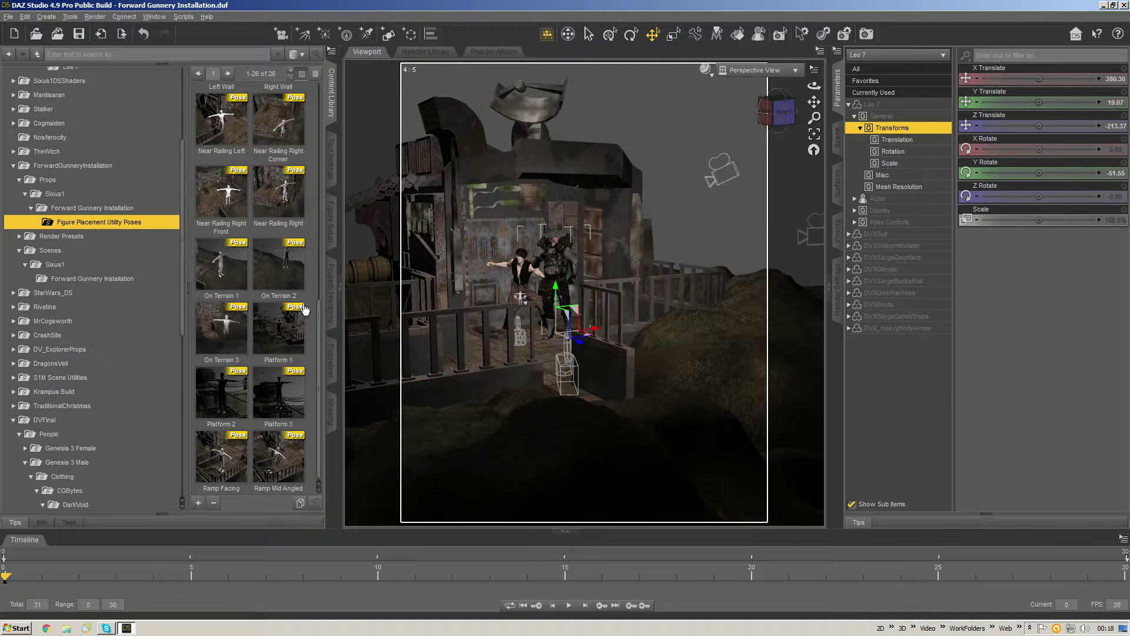
pyautogui.scroll(2, 317, 297)
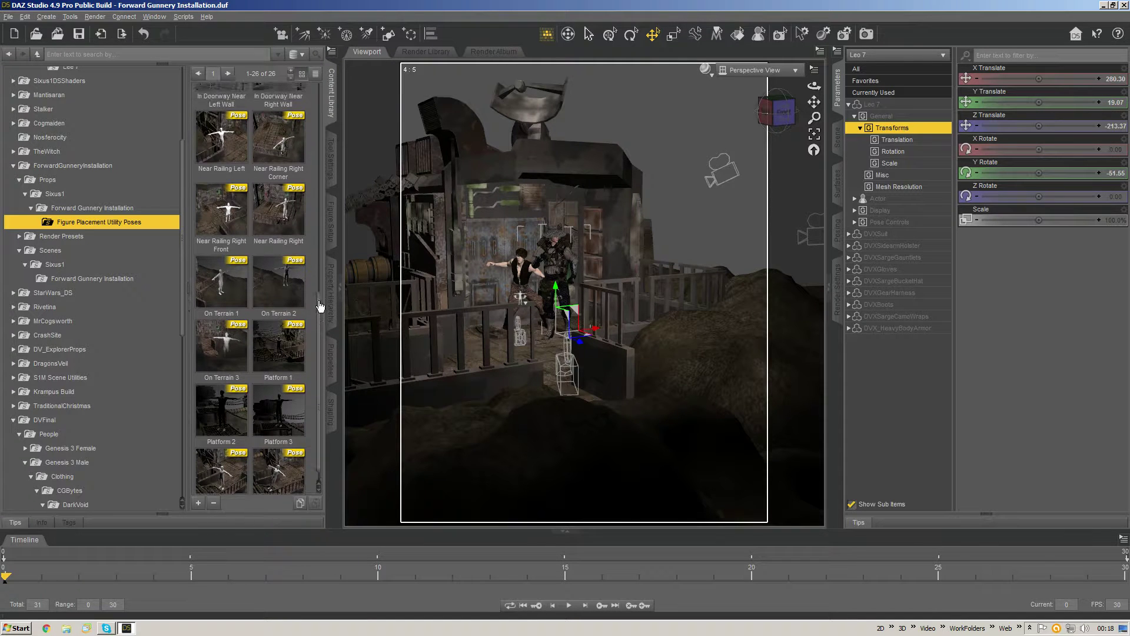
pyautogui.scroll(-2, 318, 295)
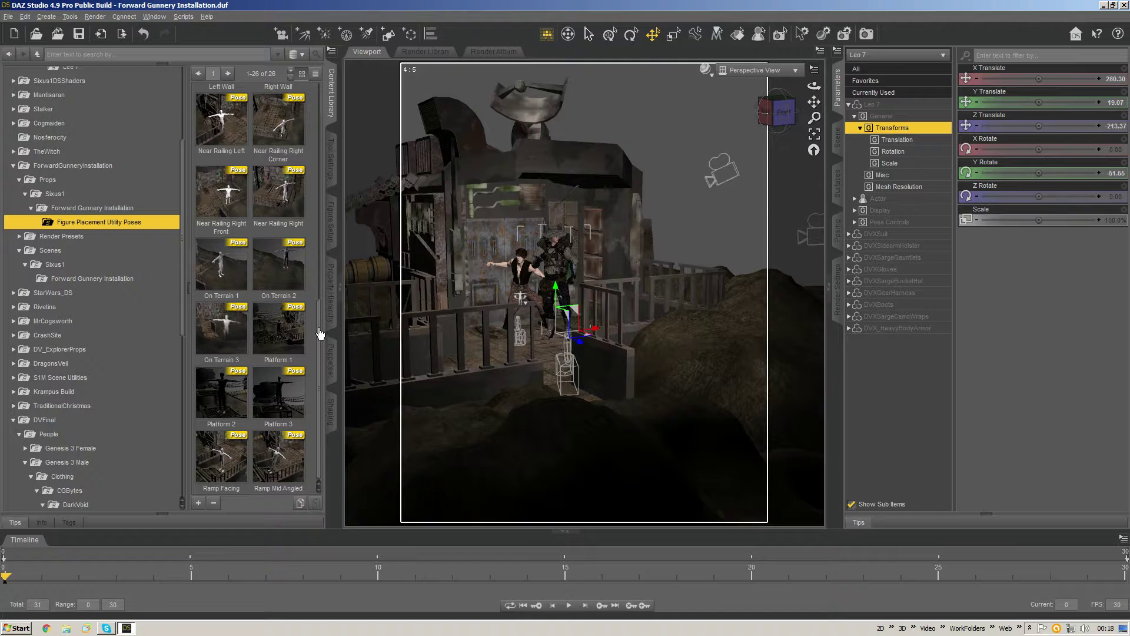
pyautogui.moveTo(320, 329); pyautogui.dragTo(322, 251)
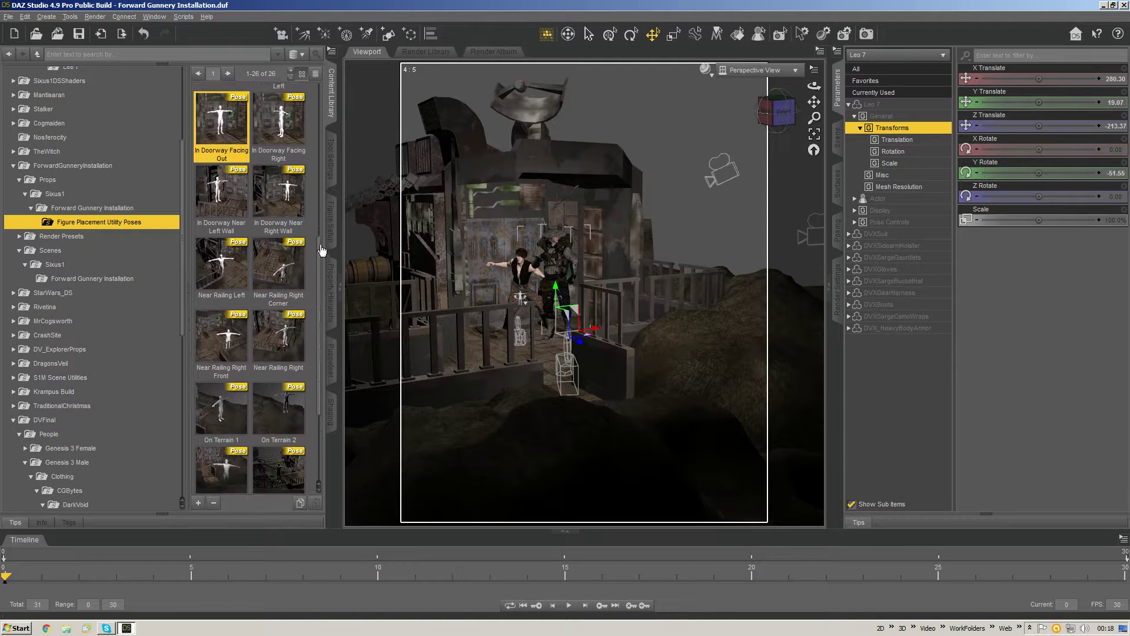
pyautogui.scroll(6, 322, 251)
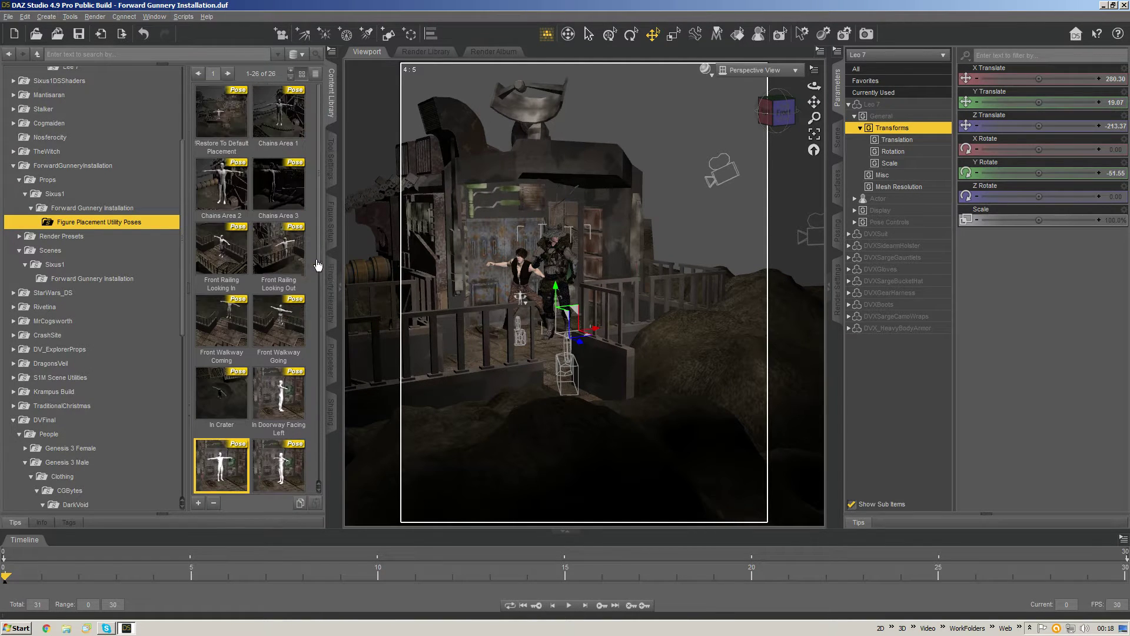
pyautogui.click(213, 348)
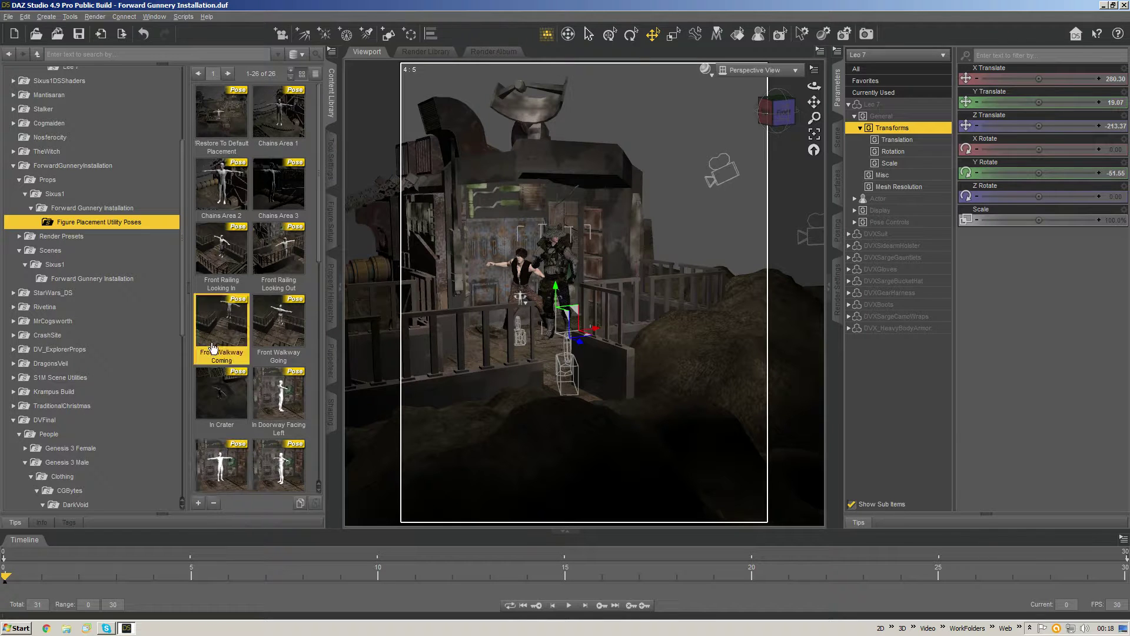
pyautogui.doubleClick(288, 323)
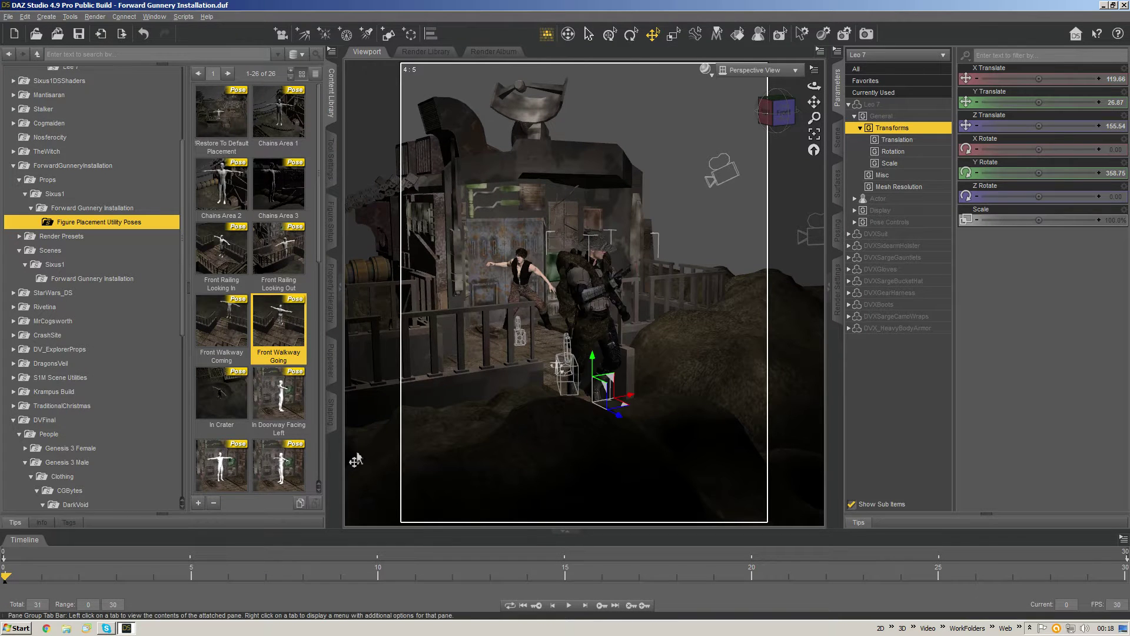
# Step: Rotate Leo 7 on the front walkway to about -23° around Y
pyautogui.scroll(4, 750, 273)
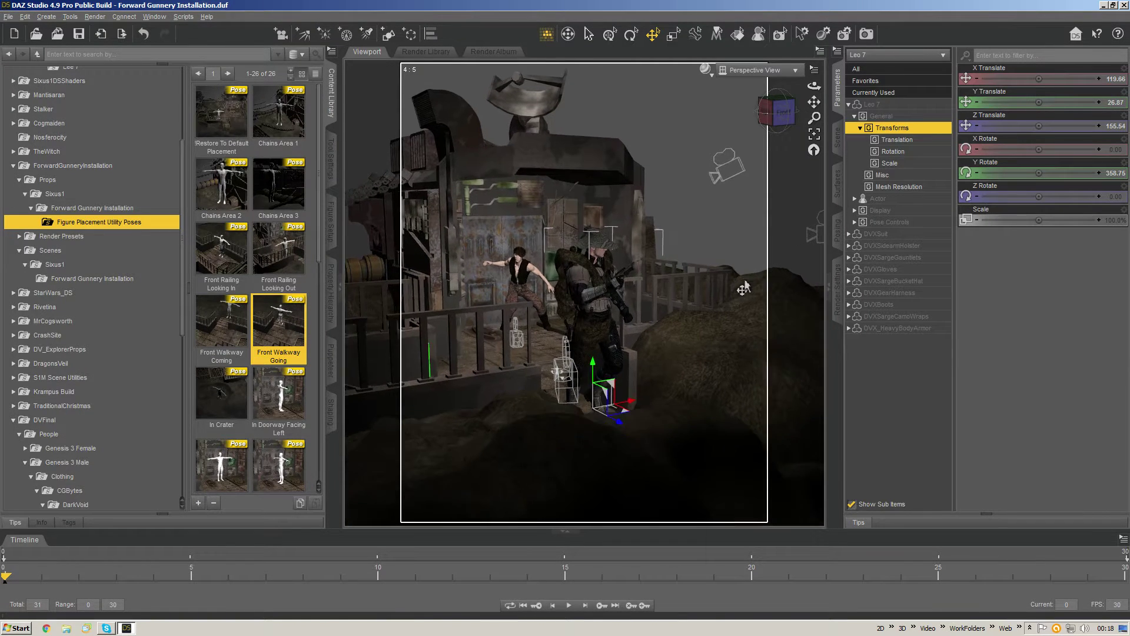
pyautogui.scroll(2, 739, 300)
pyautogui.scroll(2, 739, 304)
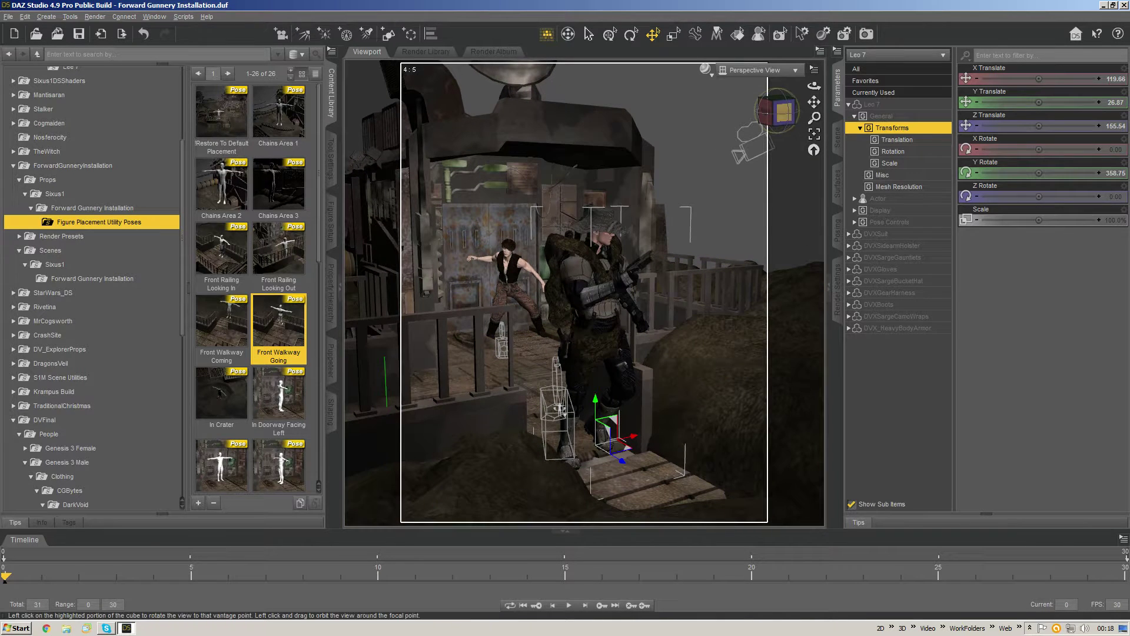
pyautogui.moveTo(783, 112); pyautogui.dragTo(779, 109)
pyautogui.click(630, 35)
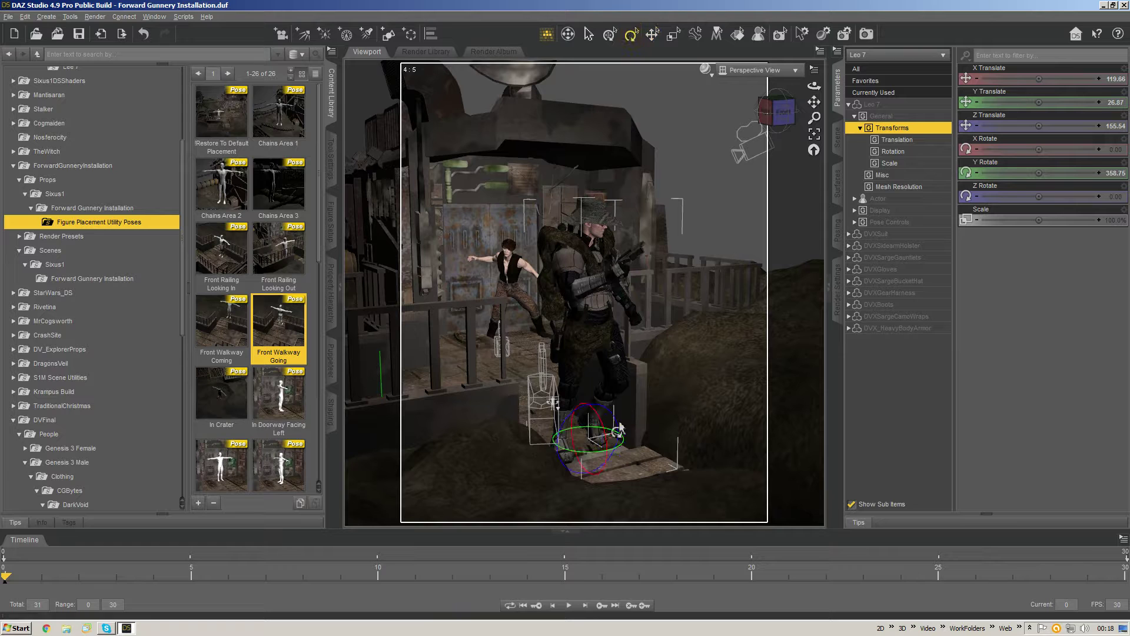
pyautogui.moveTo(612, 454)
pyautogui.mouseDown()
pyautogui.moveTo(577, 454)
pyautogui.moveTo(606, 454)
pyautogui.mouseUp()
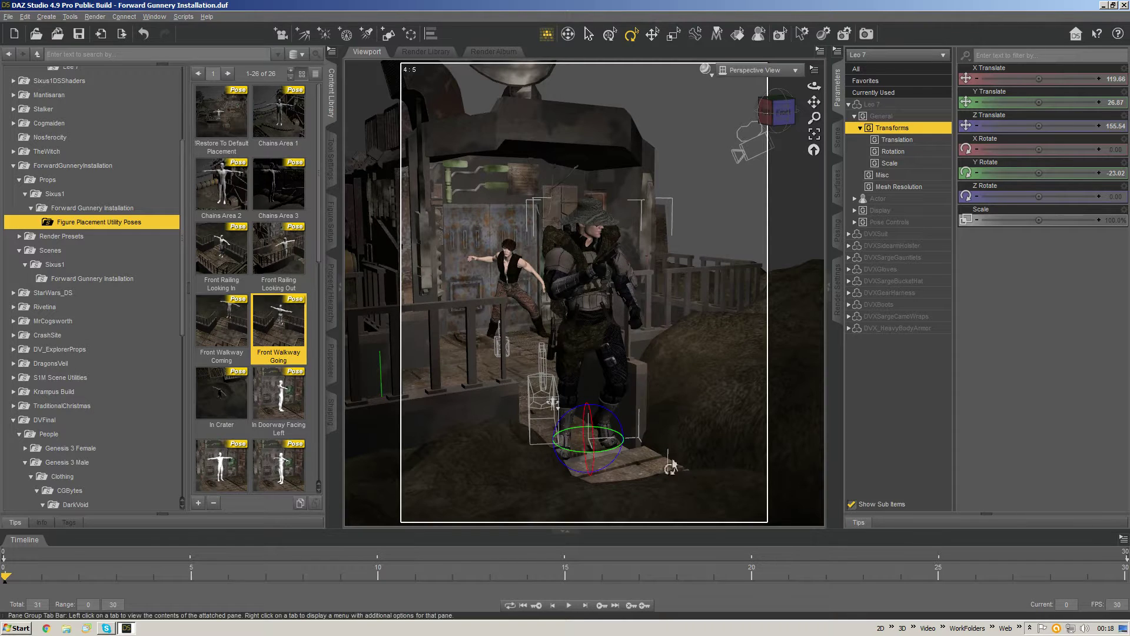
# Step: Apply the Front Walkway Coming placement pose to Leo 7 and move the figure onto the ramp at about X 102, Y 40, Z 185
pyautogui.doubleClick(237, 324)
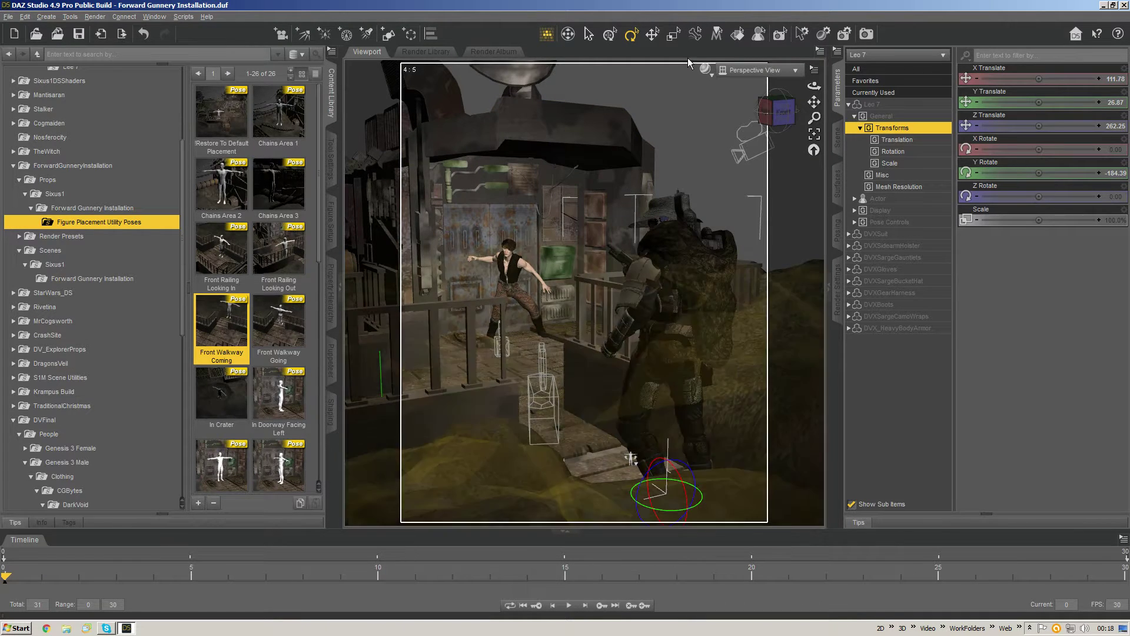
pyautogui.click(652, 34)
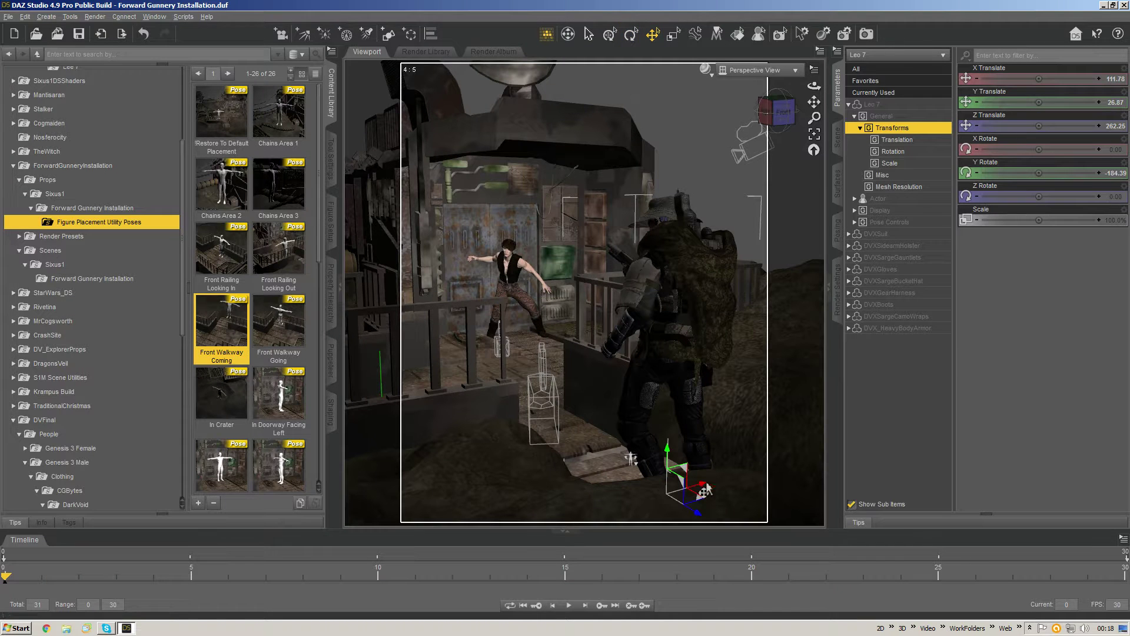
pyautogui.moveTo(705, 489); pyautogui.dragTo(620, 467)
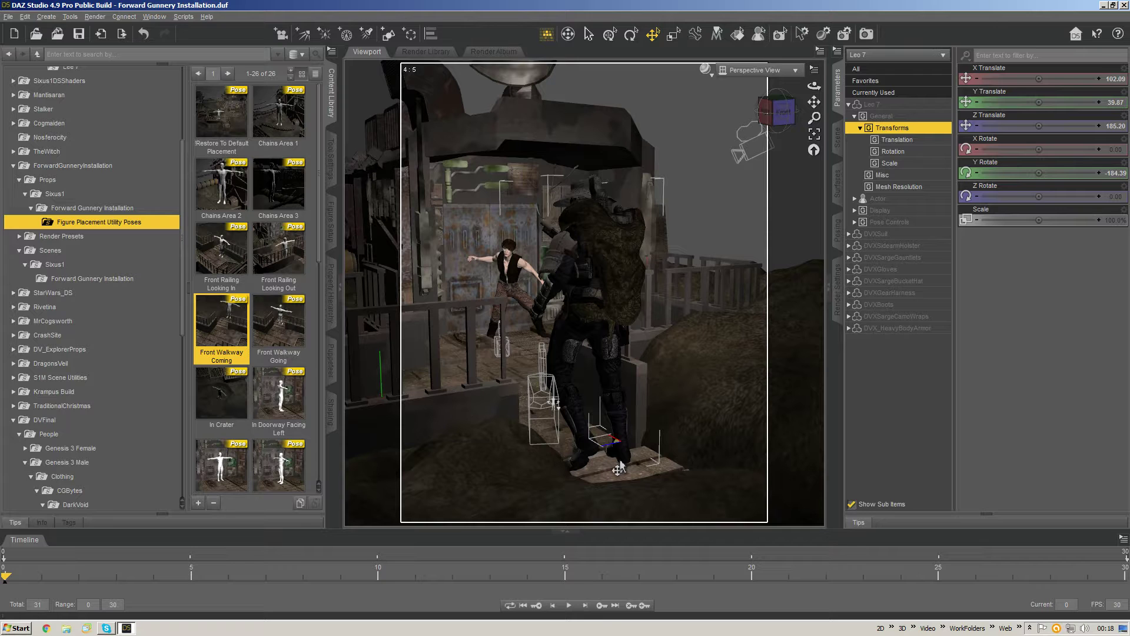
pyautogui.moveTo(776, 106)
pyautogui.mouseDown()
pyautogui.moveTo(798, 109)
pyautogui.moveTo(783, 111)
pyautogui.mouseUp()
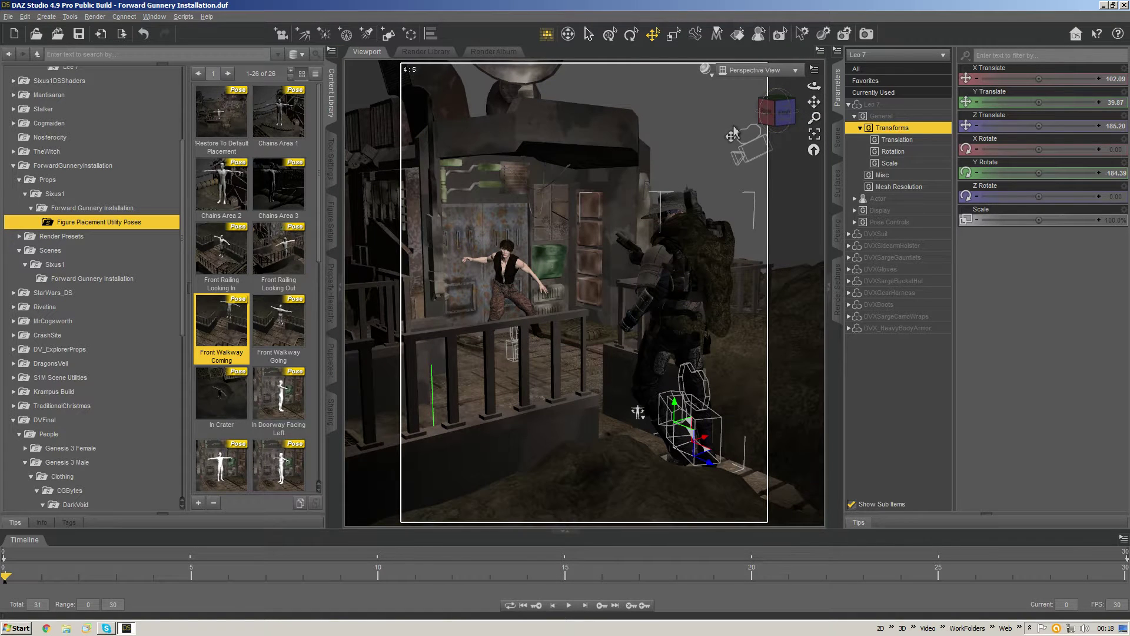
pyautogui.moveTo(286, 309)
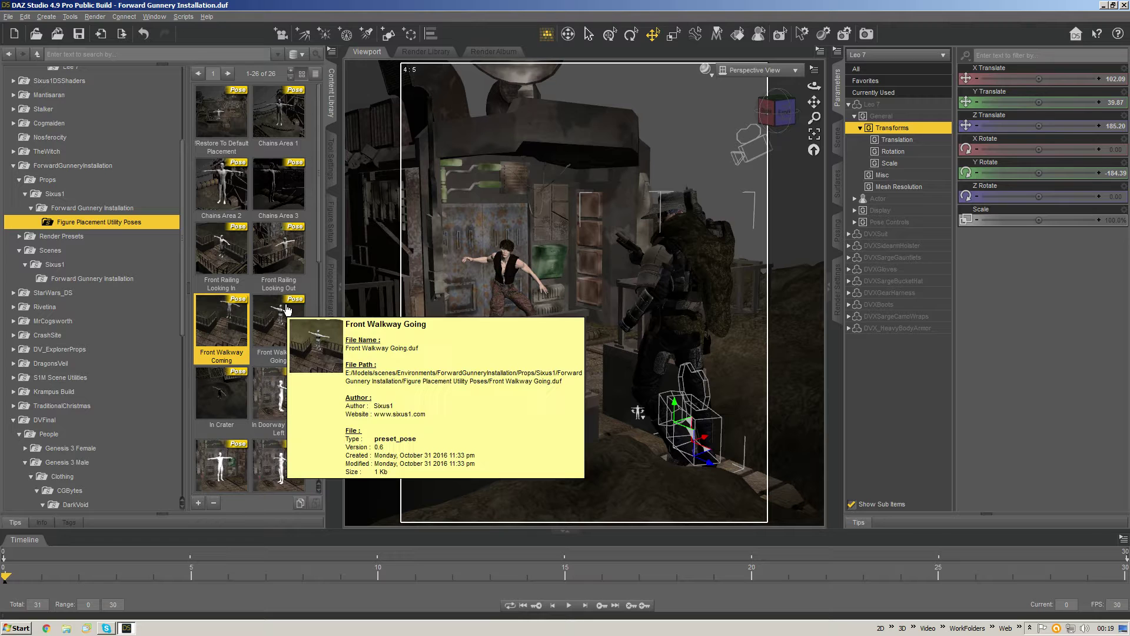